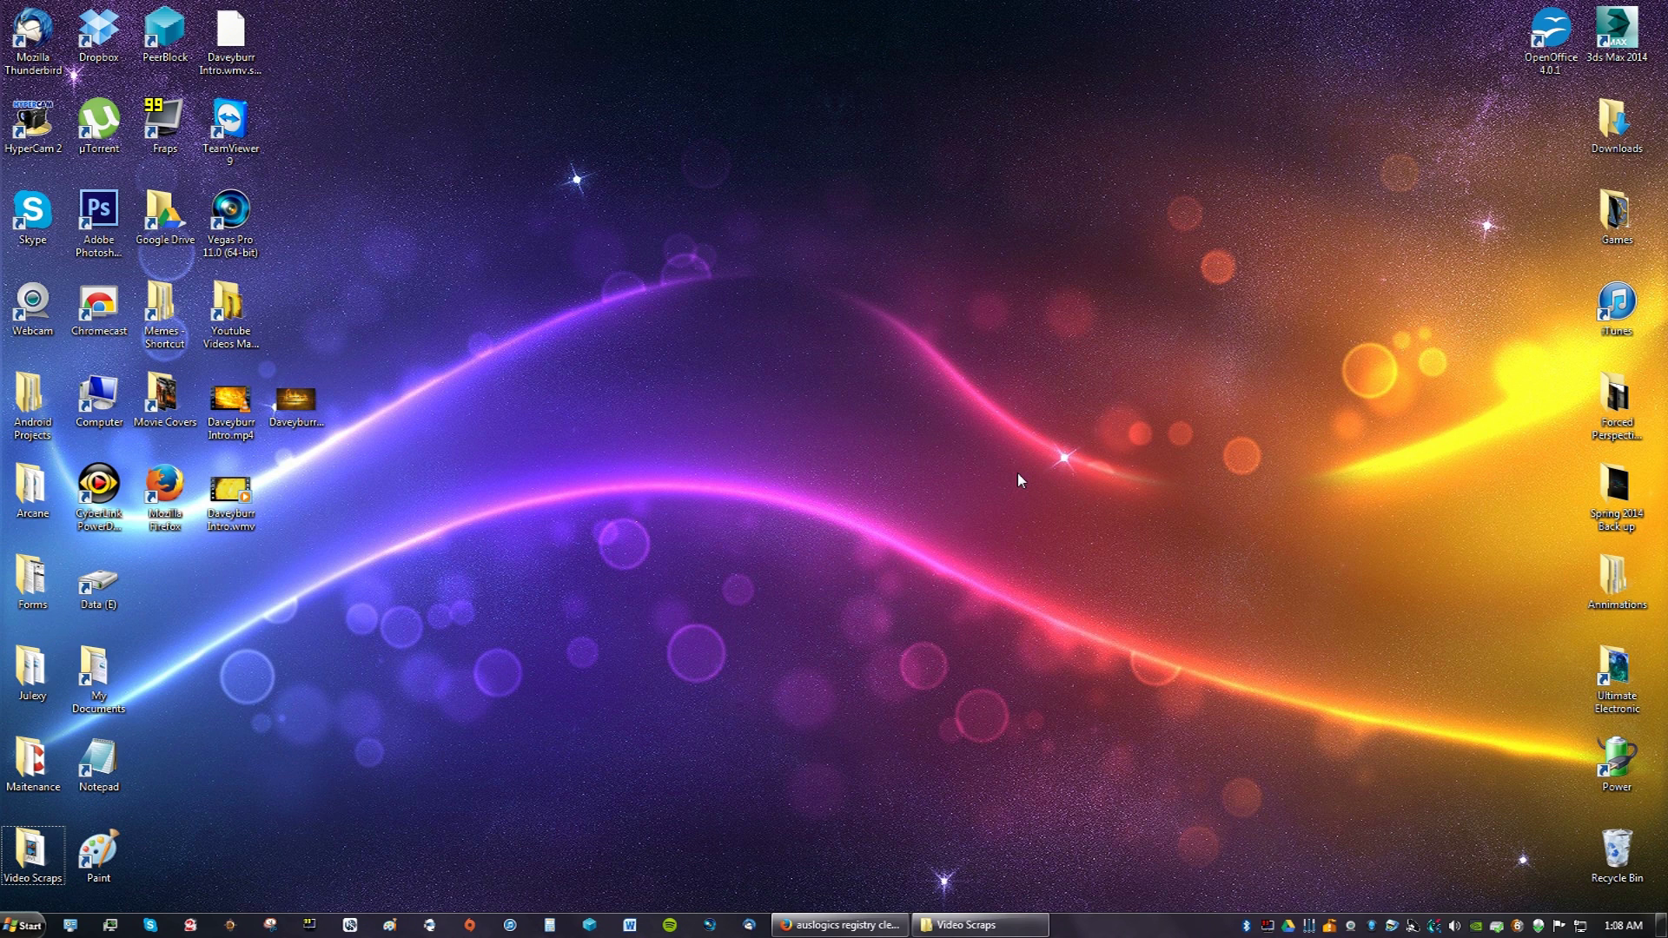
Return to the Google results for auslogics registry cleaner and open the Auslogics product page.
click(838, 924)
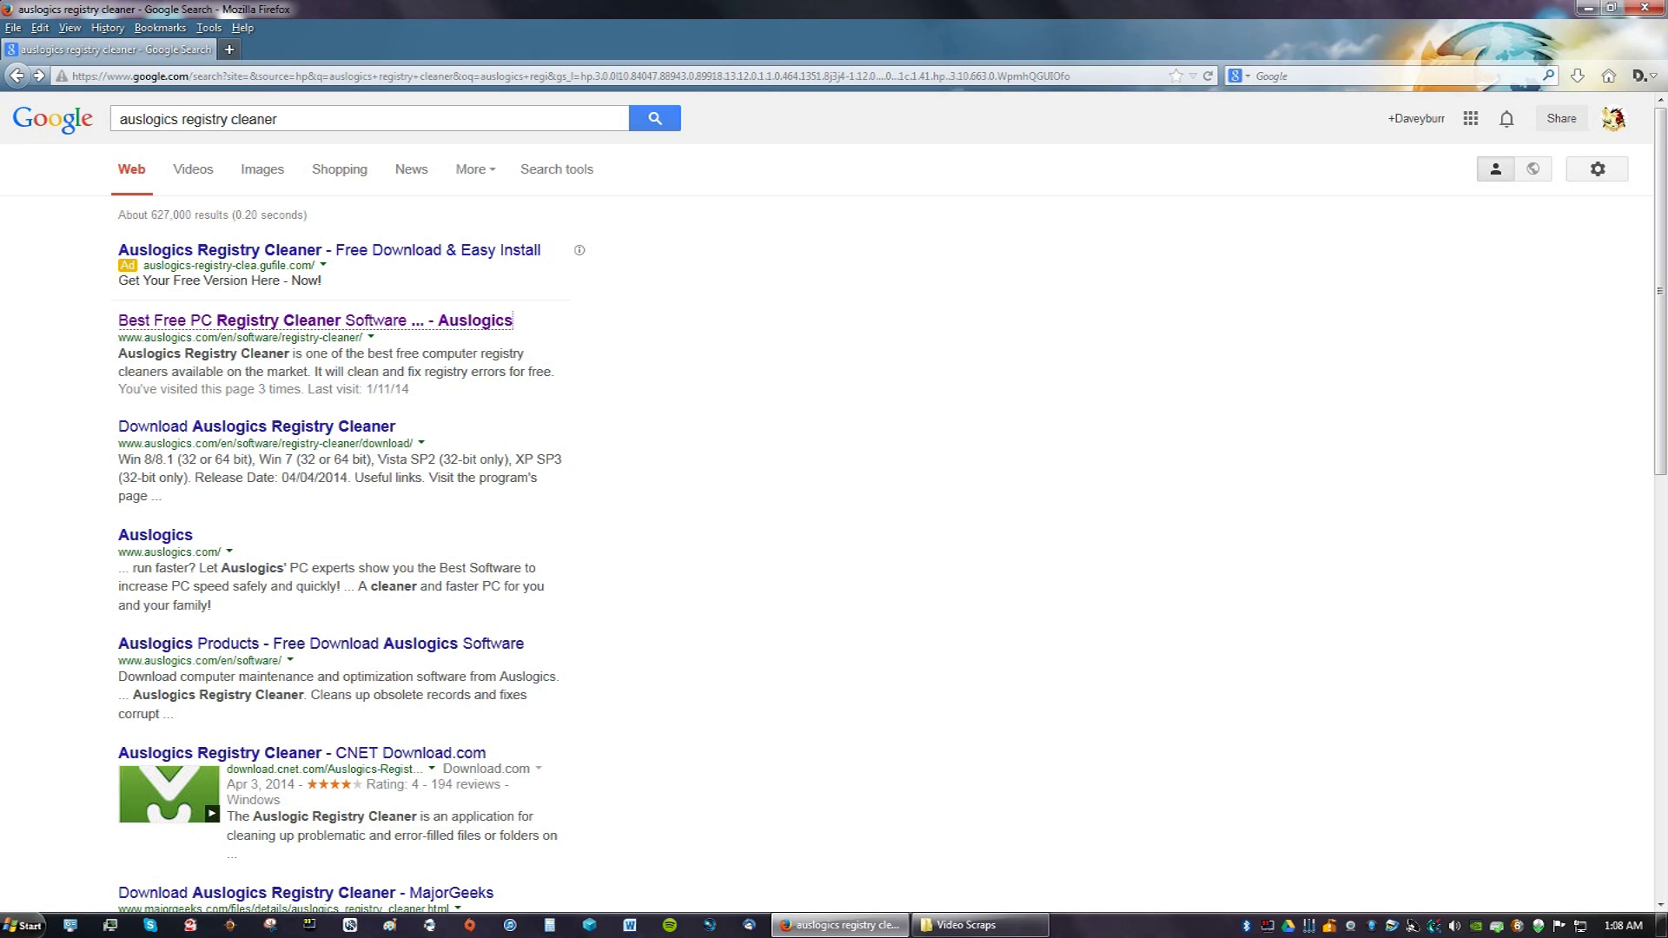
click(328, 127)
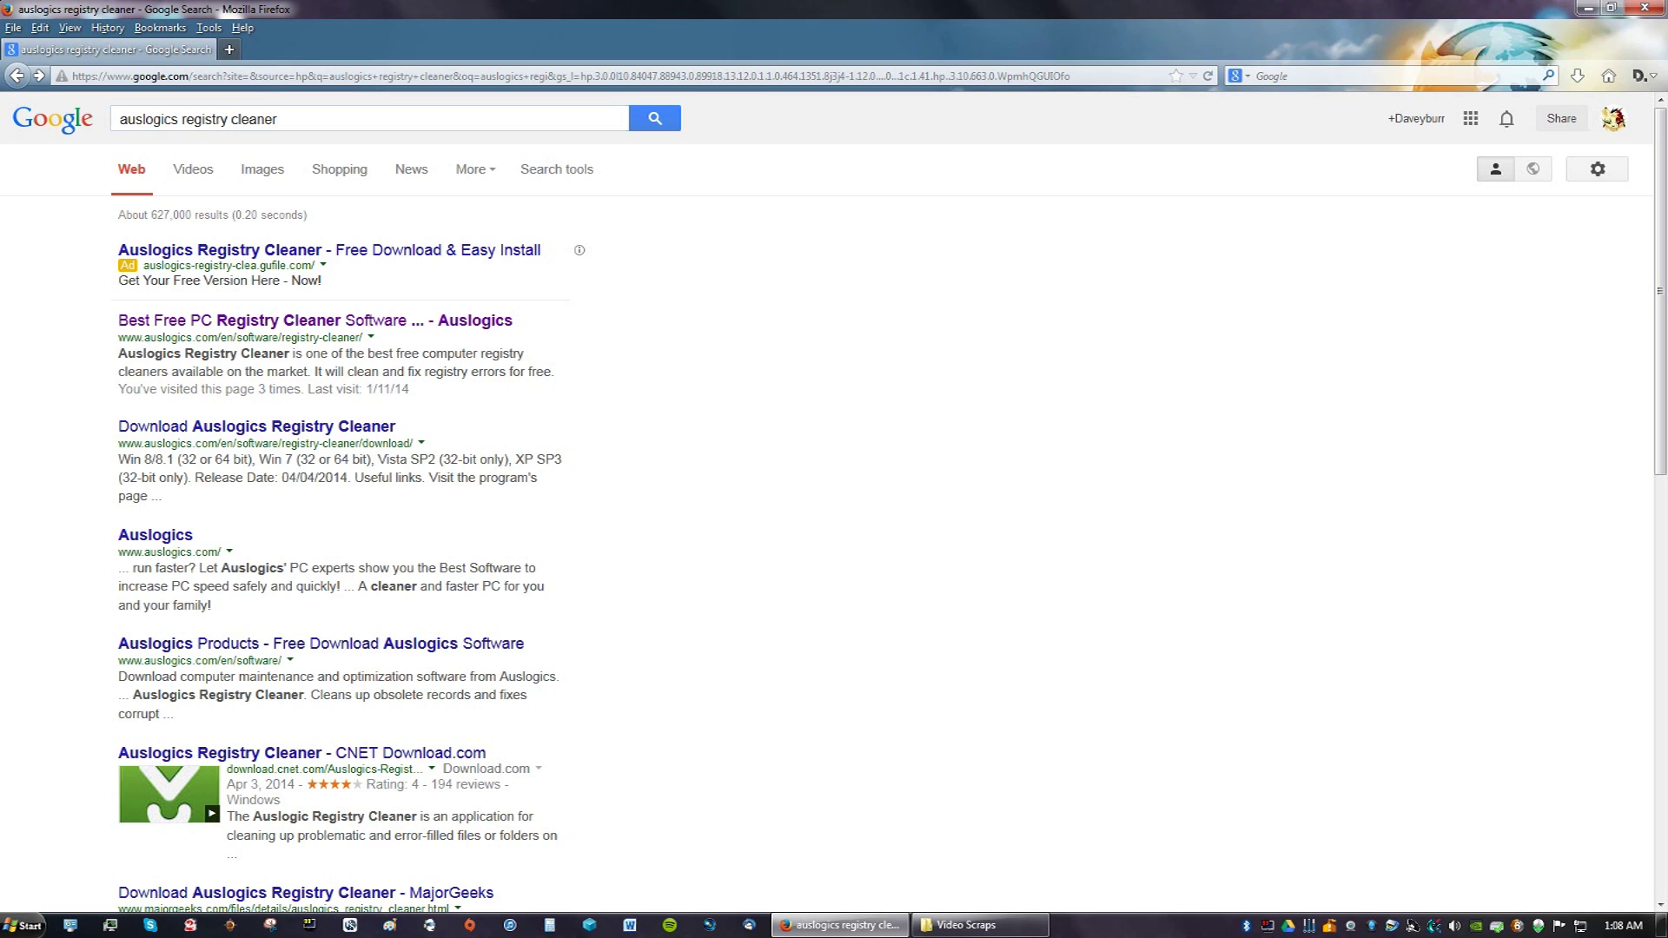
double_click(169, 337)
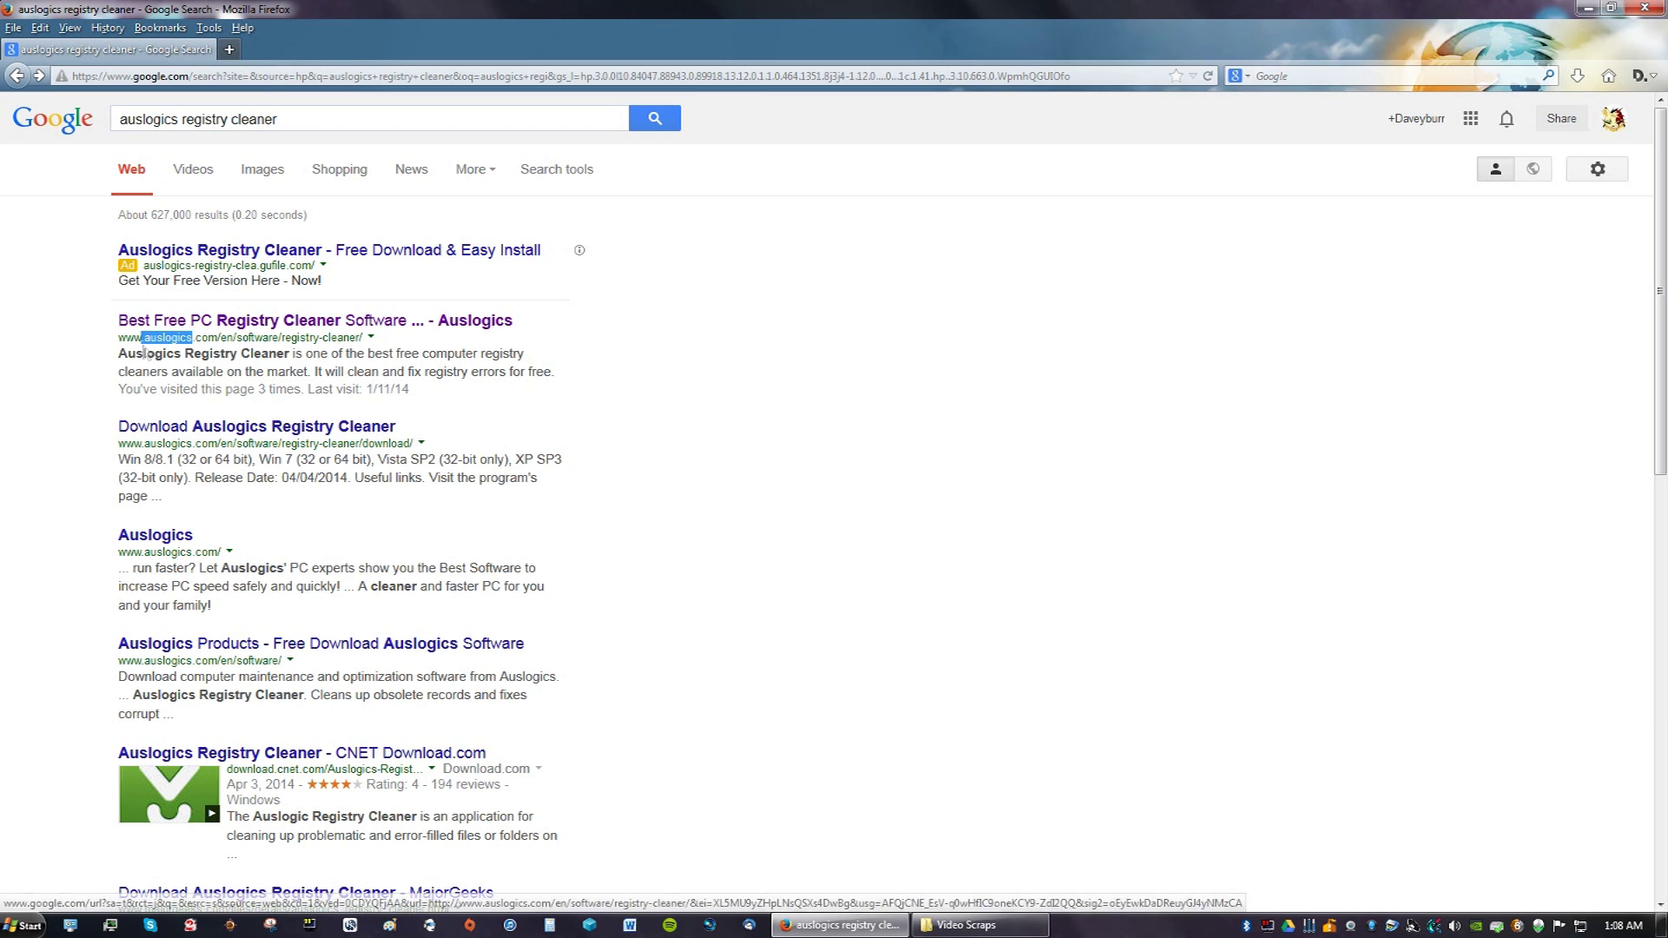
click(122, 295)
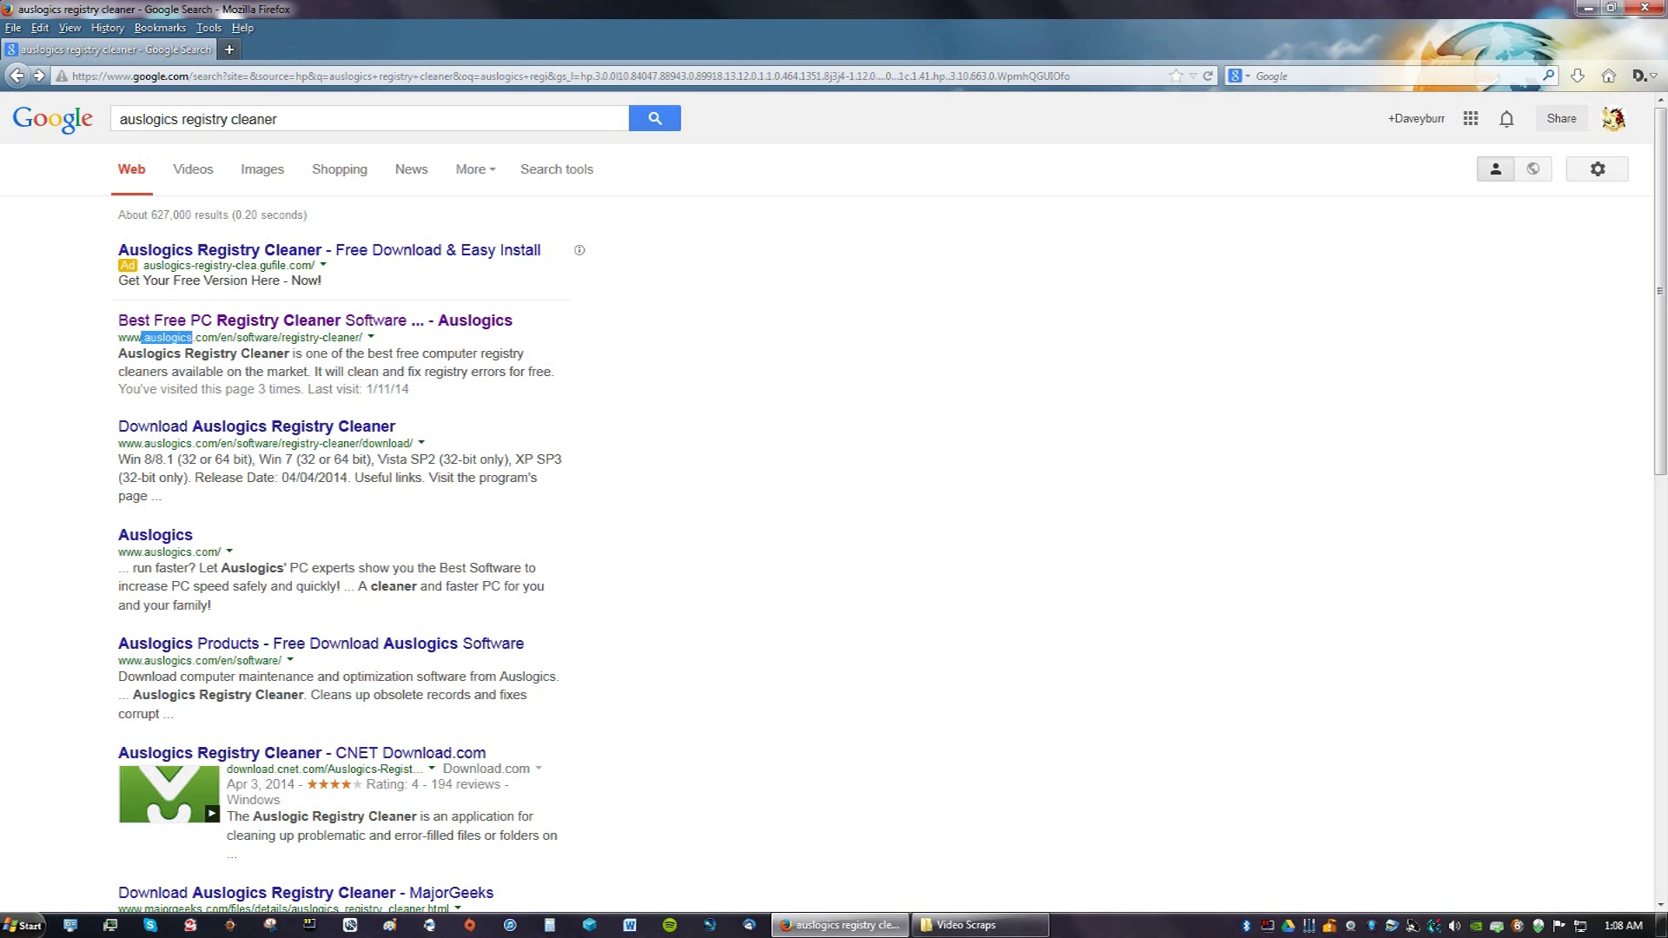
click(205, 323)
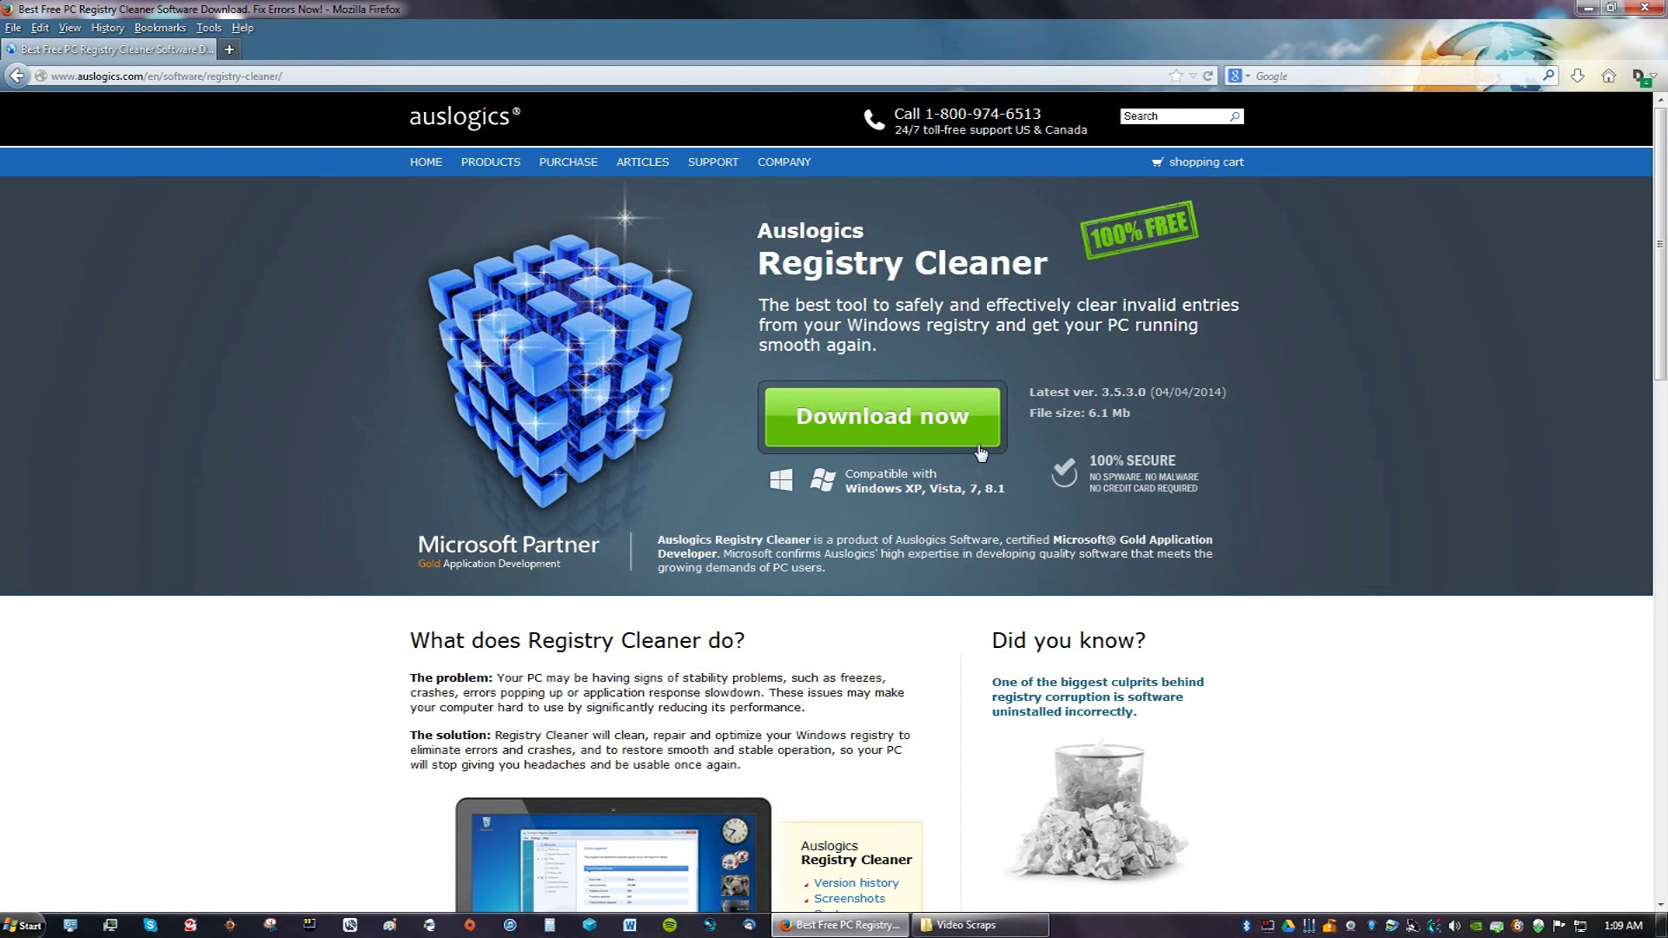
Download and save registry-cleaner-setup.exe (5.9 MB), then run the installer.
click(892, 440)
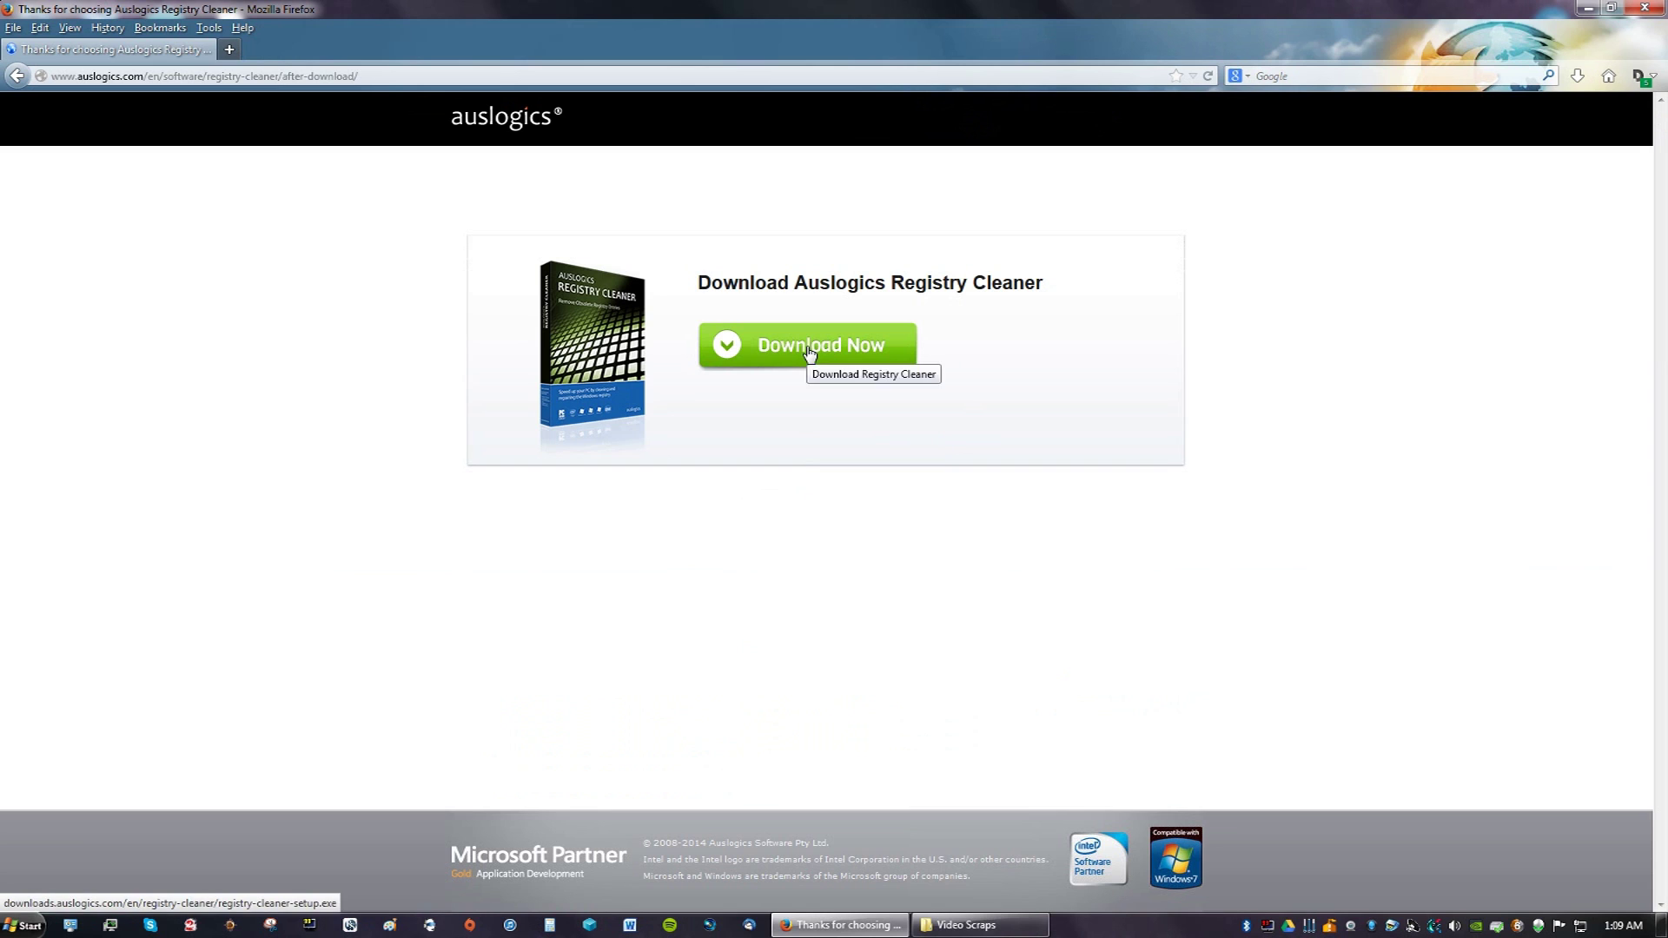
click(808, 354)
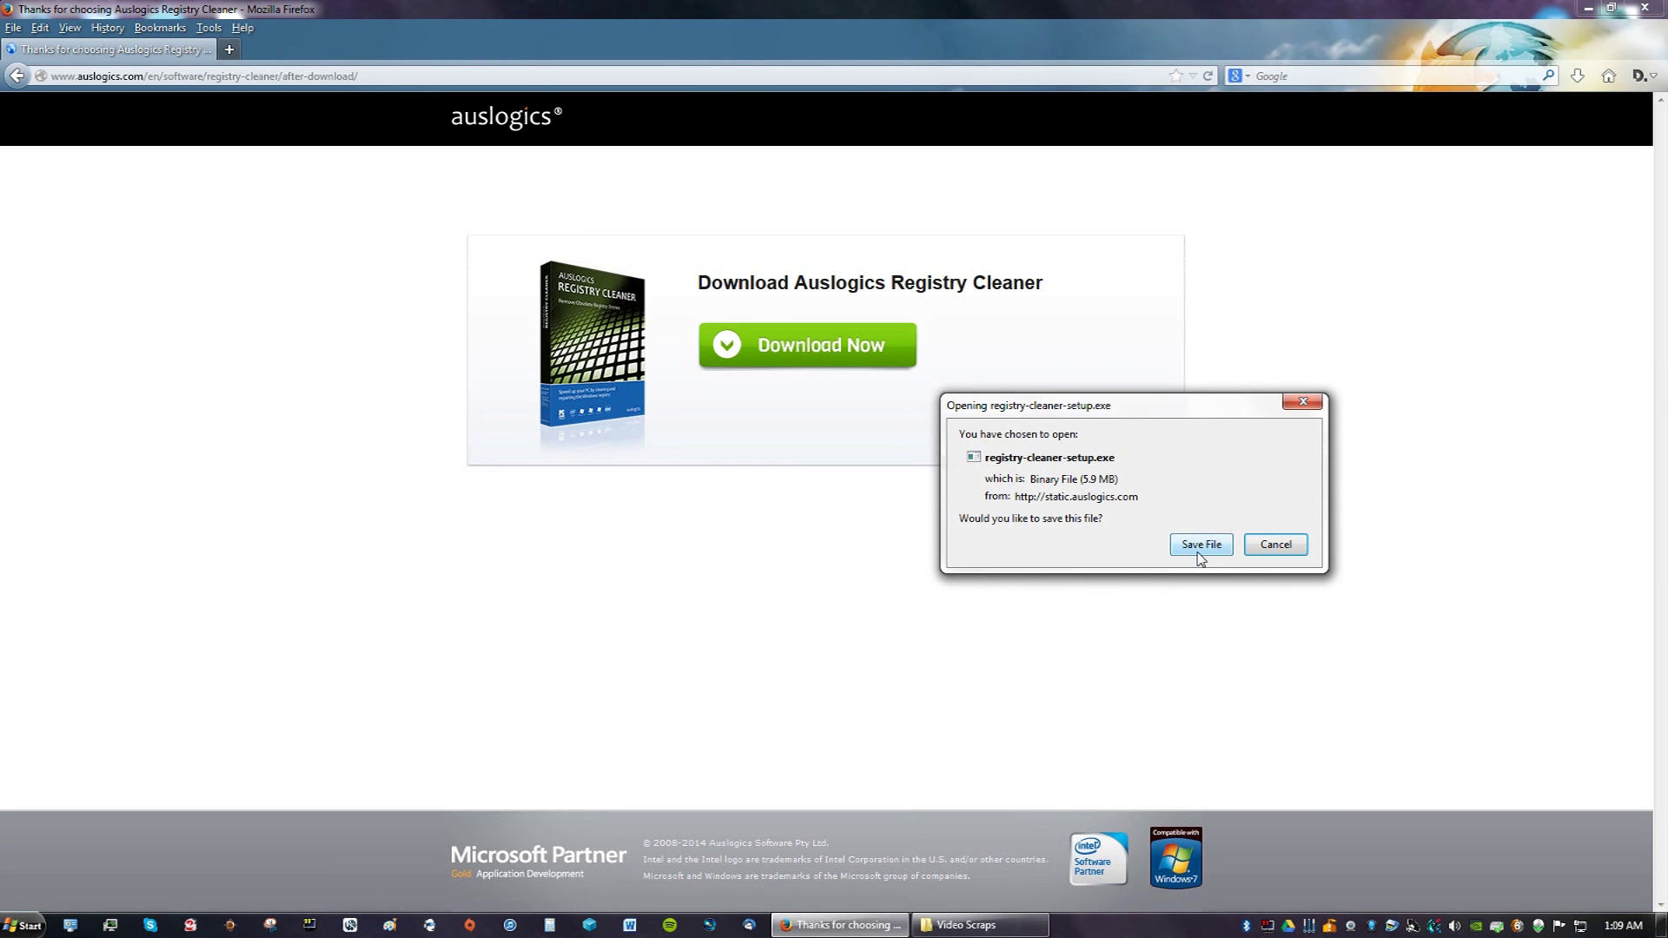
click(1201, 546)
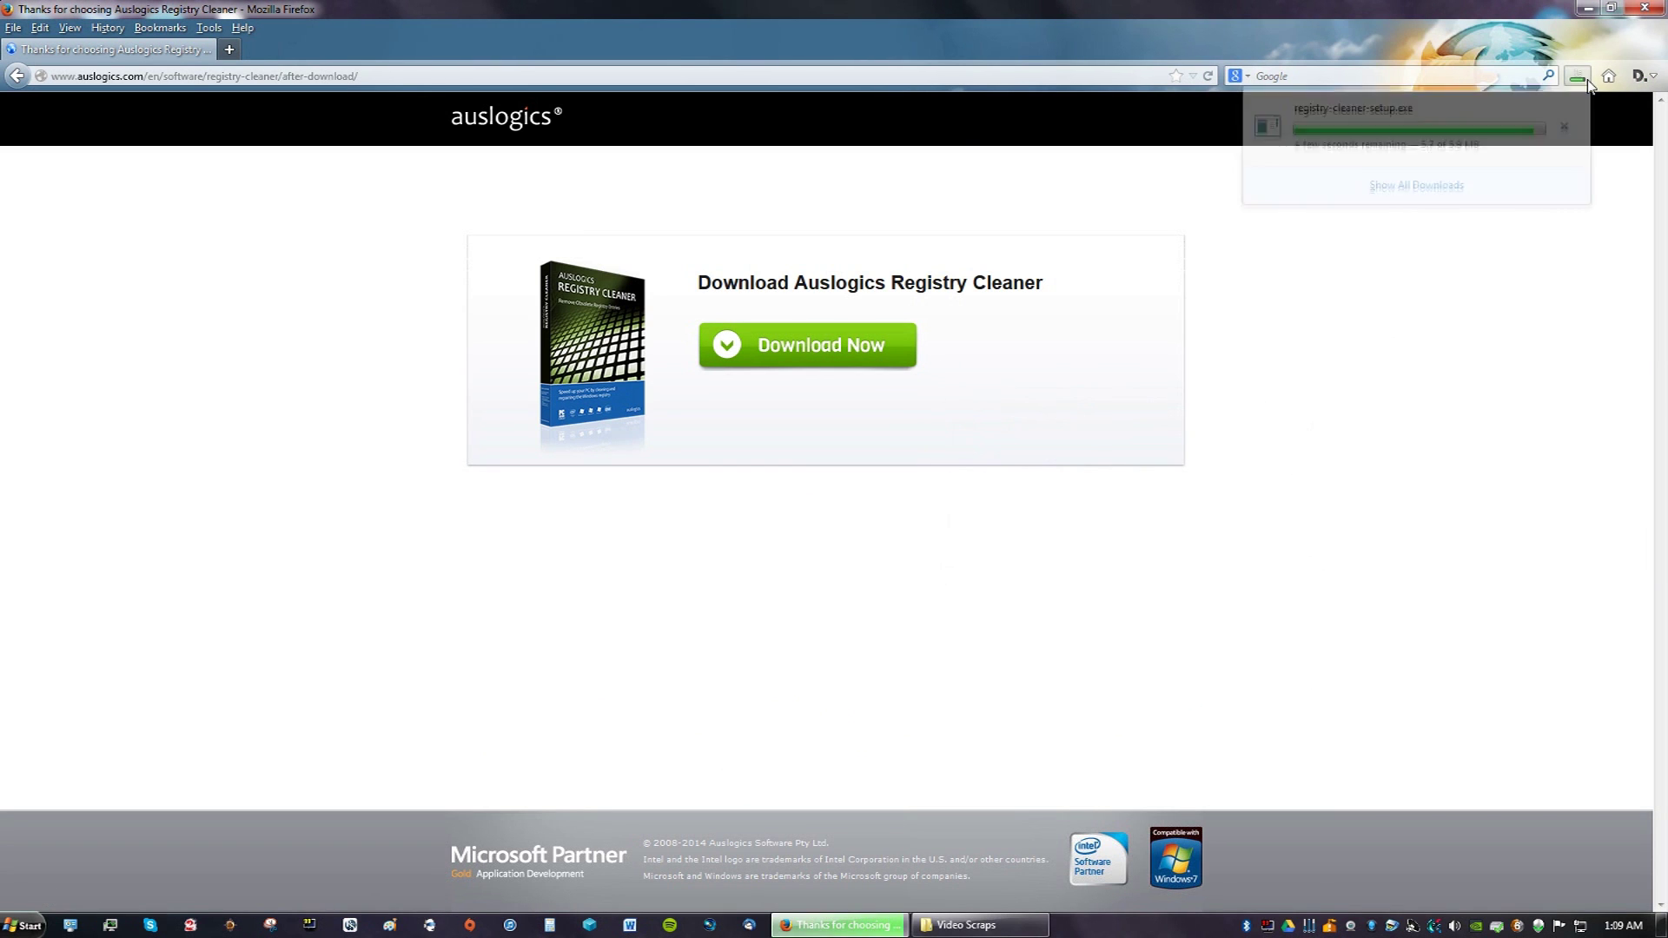
click(1343, 145)
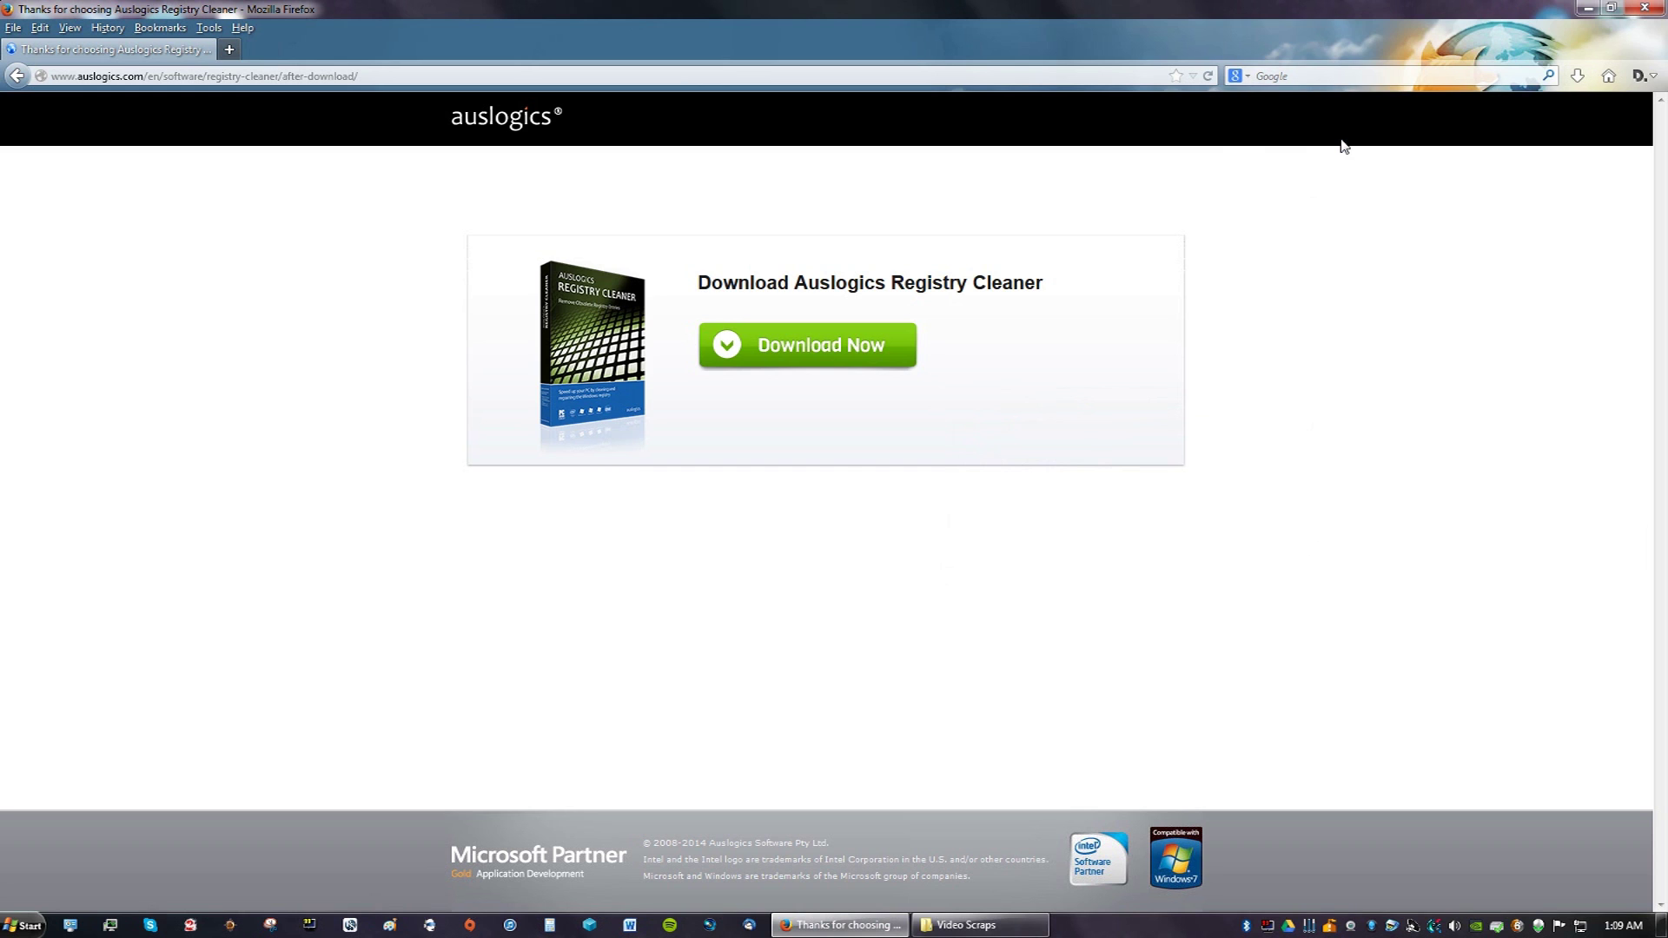
click(909, 483)
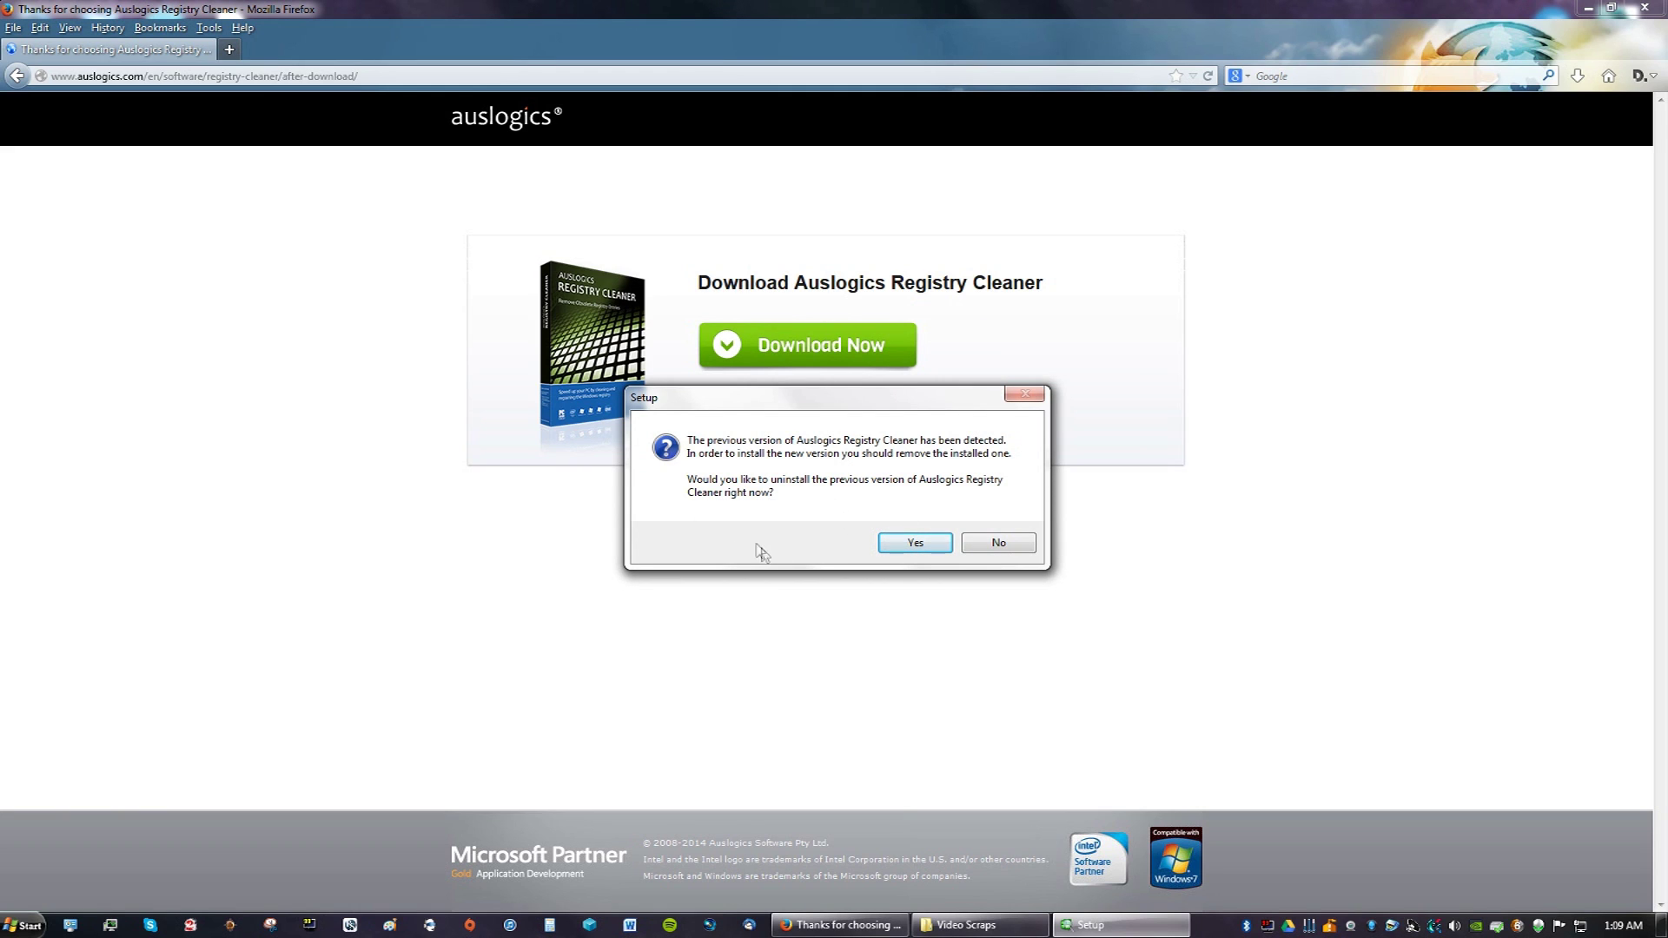
Remove the old version and install Registry Cleaner 3.5.3.0 with default folders and a desktop icon.
click(909, 545)
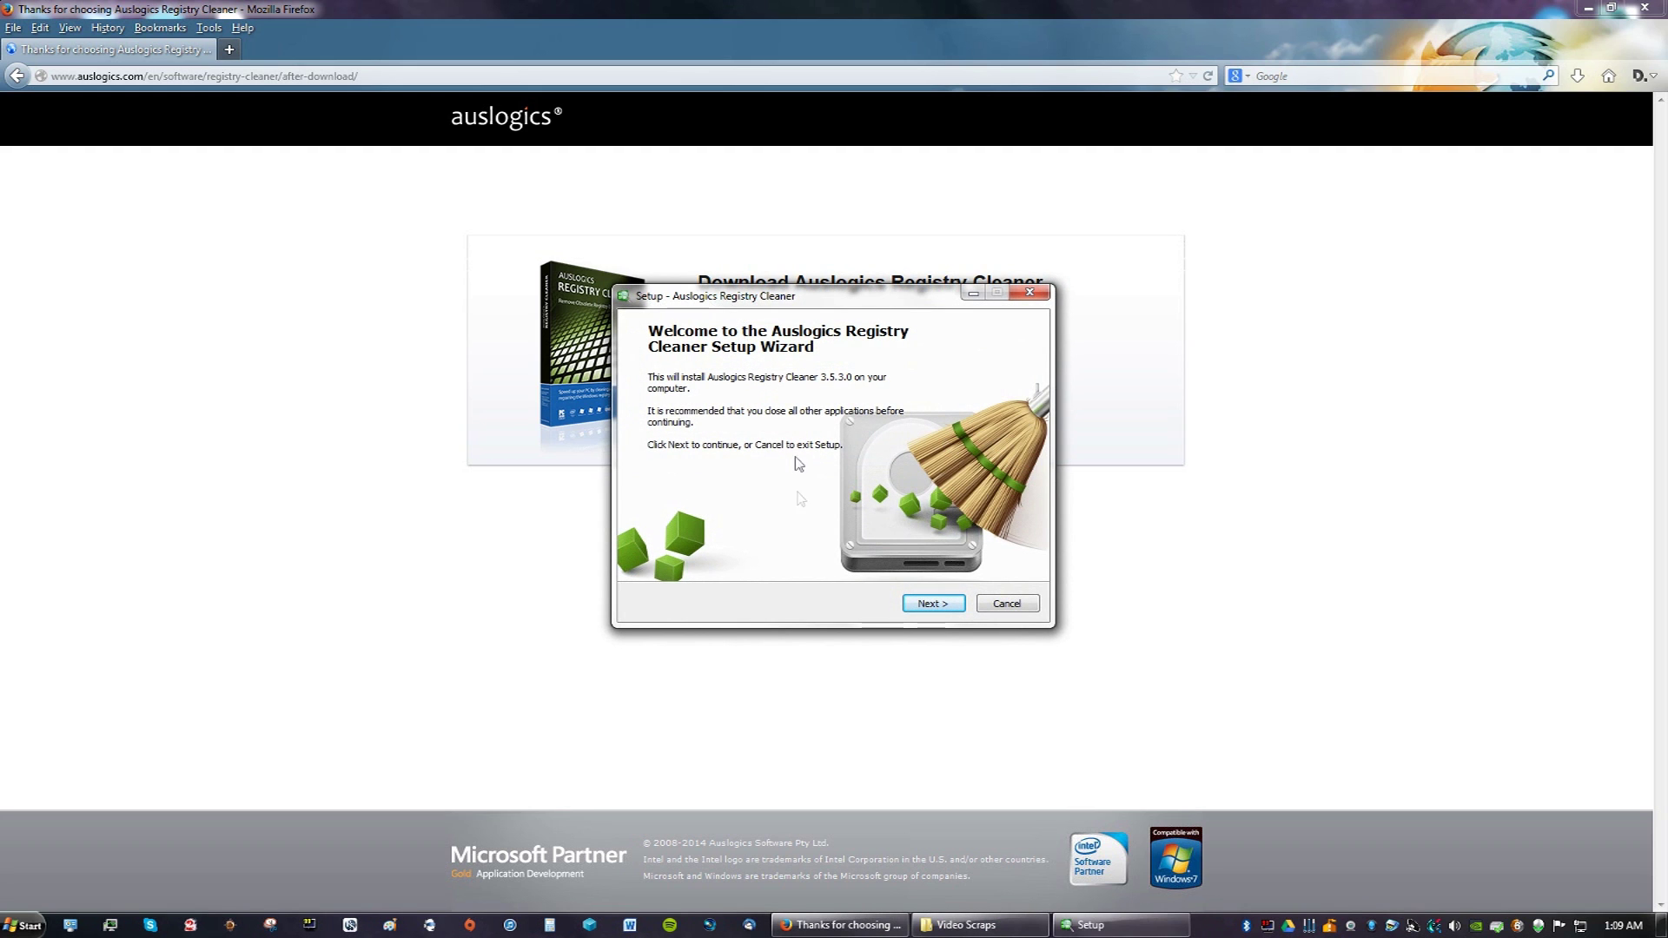
click(936, 604)
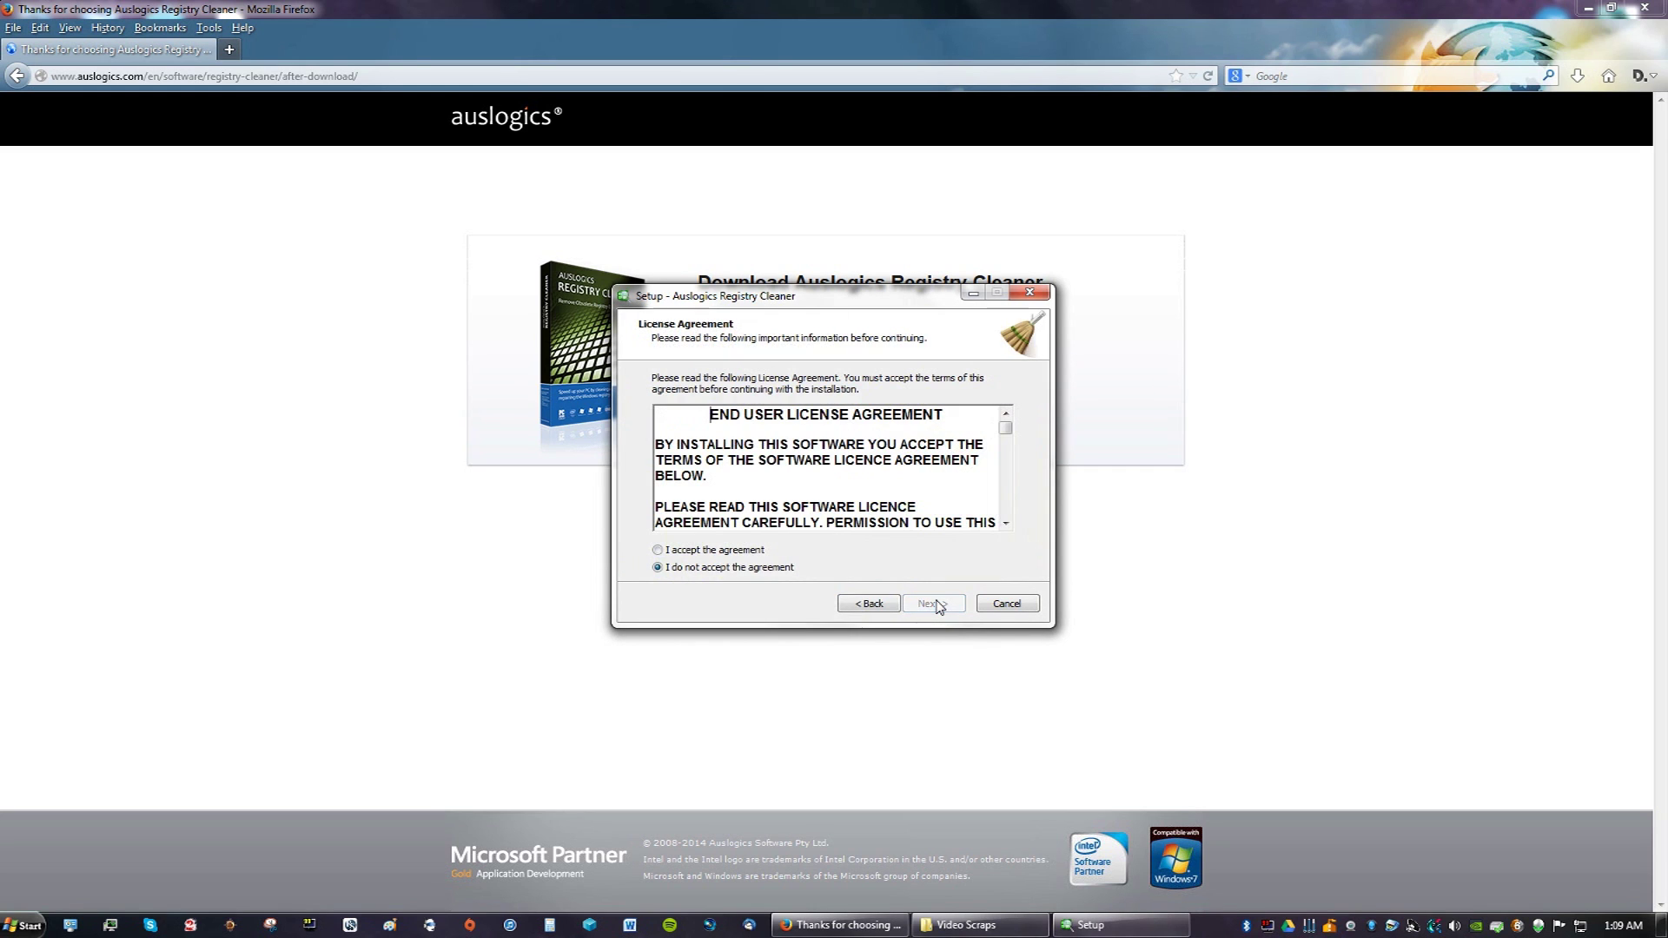
click(734, 553)
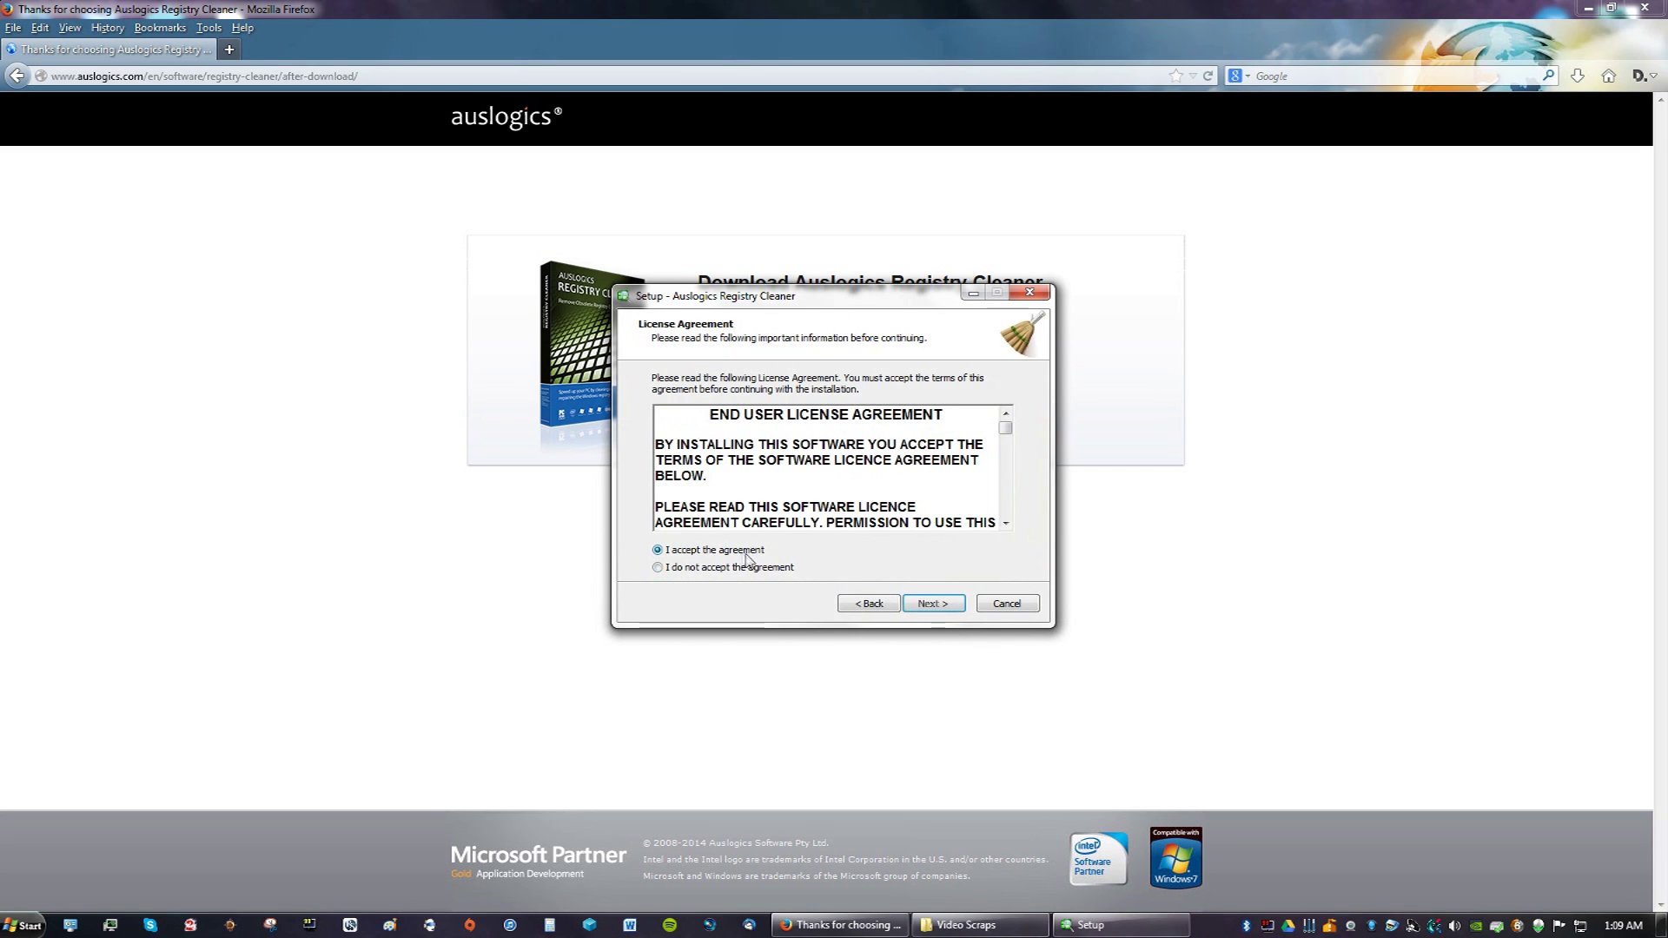
click(950, 603)
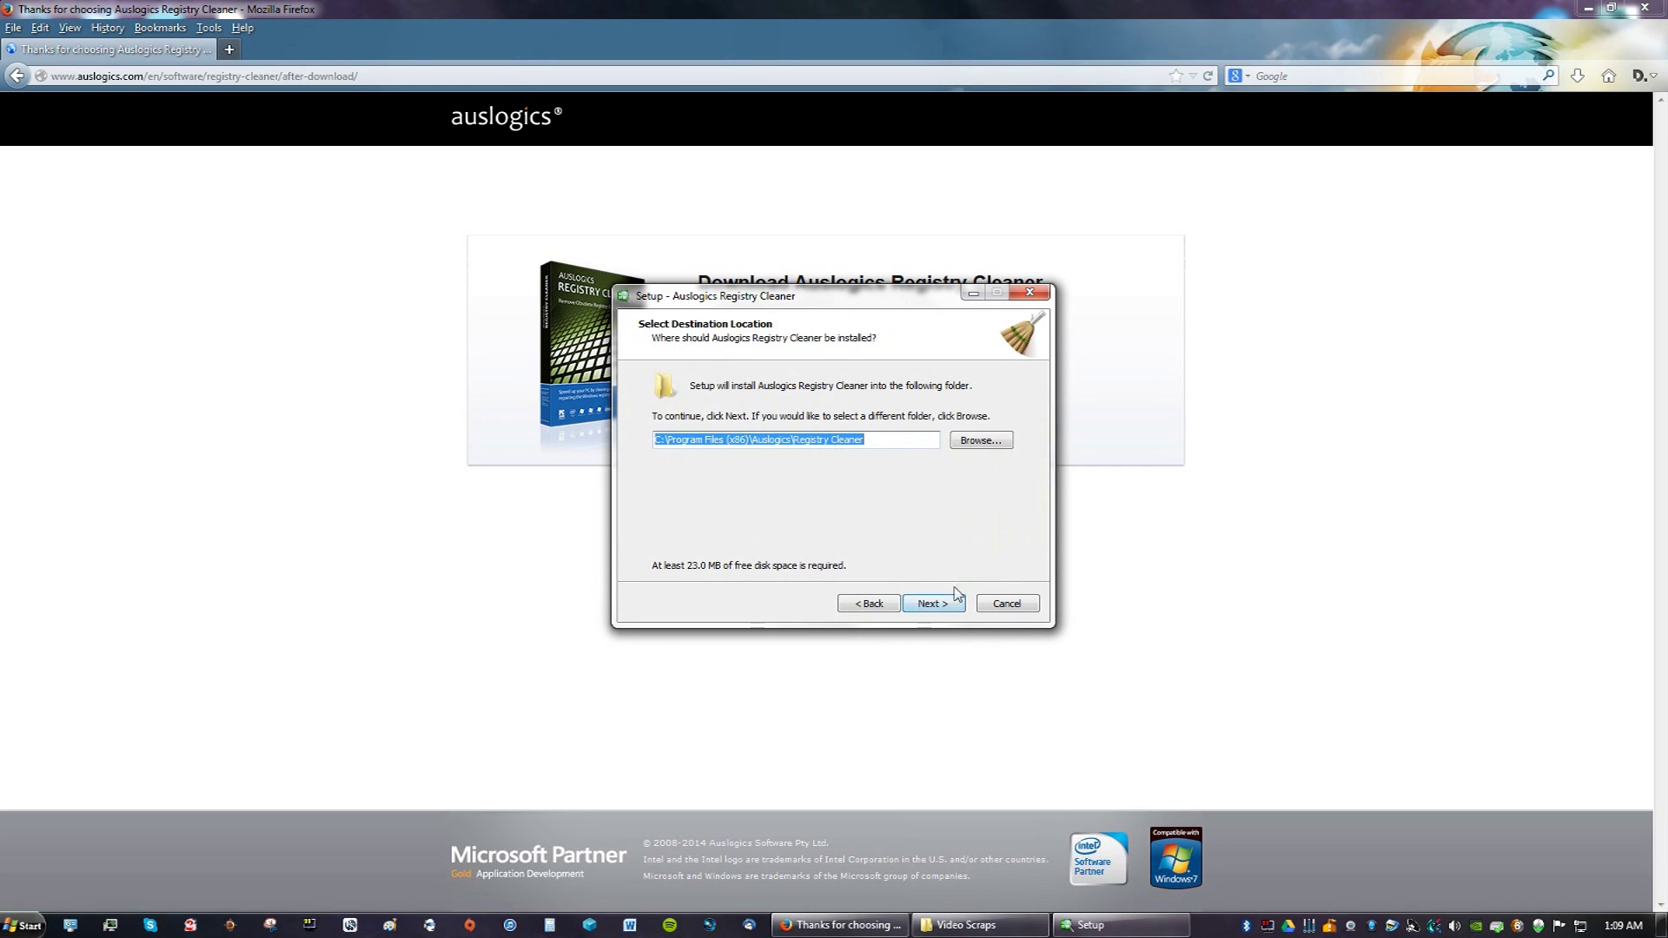
click(945, 604)
click(946, 605)
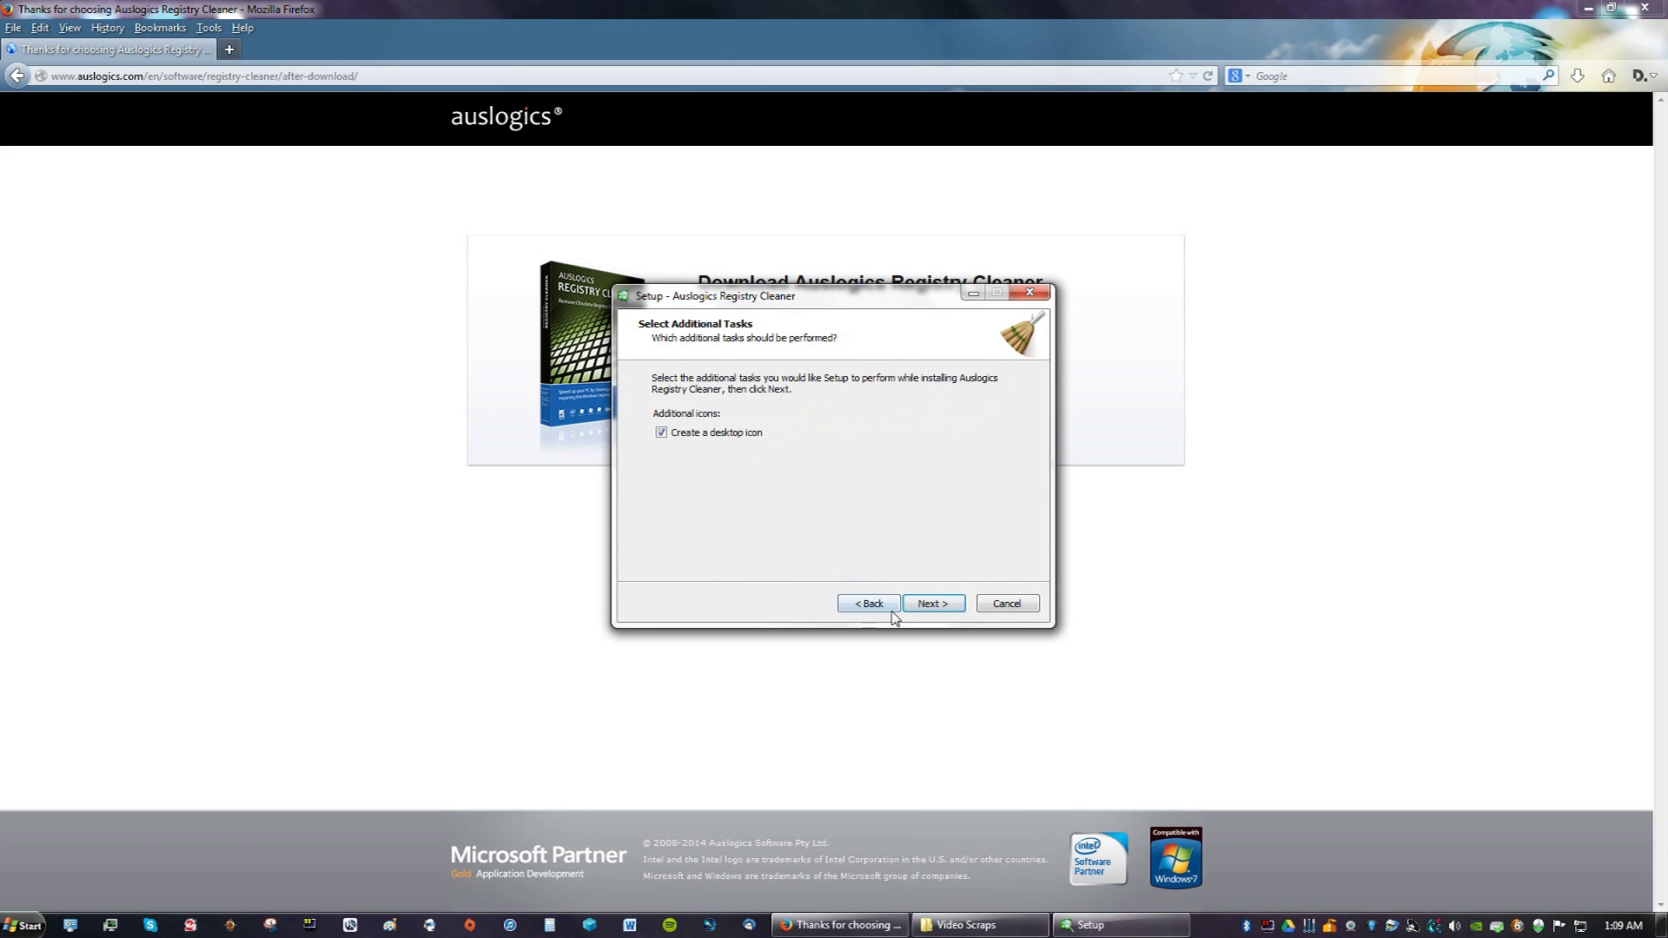
click(929, 605)
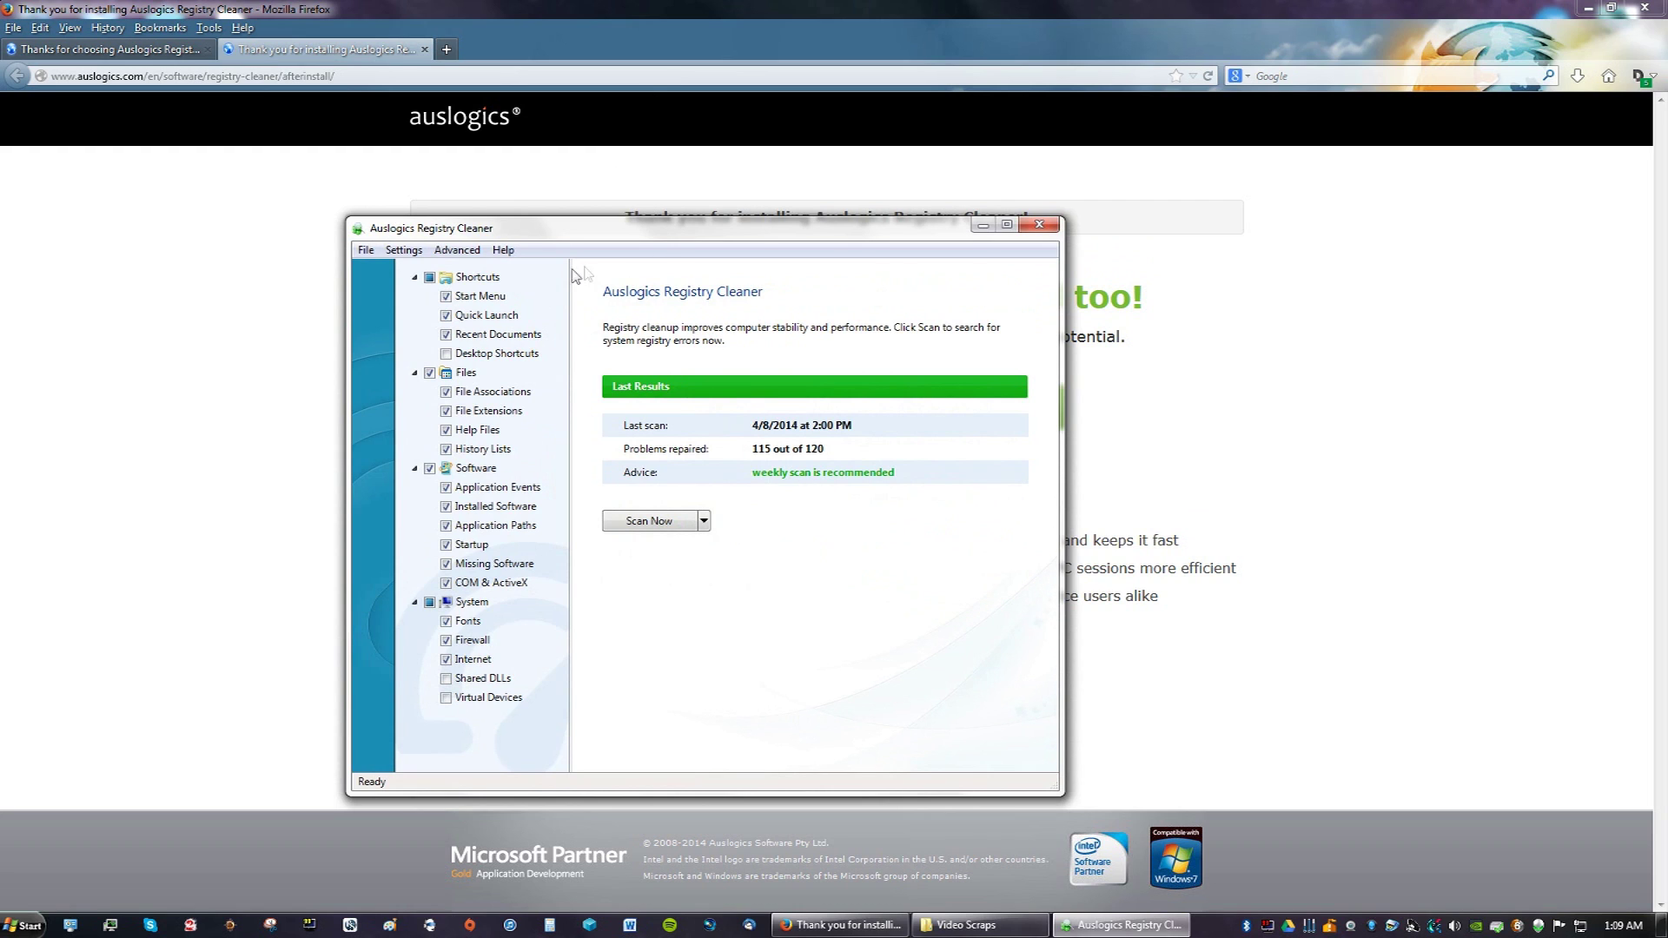
Close the thank-you tab and Firefox, then move the Registry Cleaner window up and right.
click(228, 336)
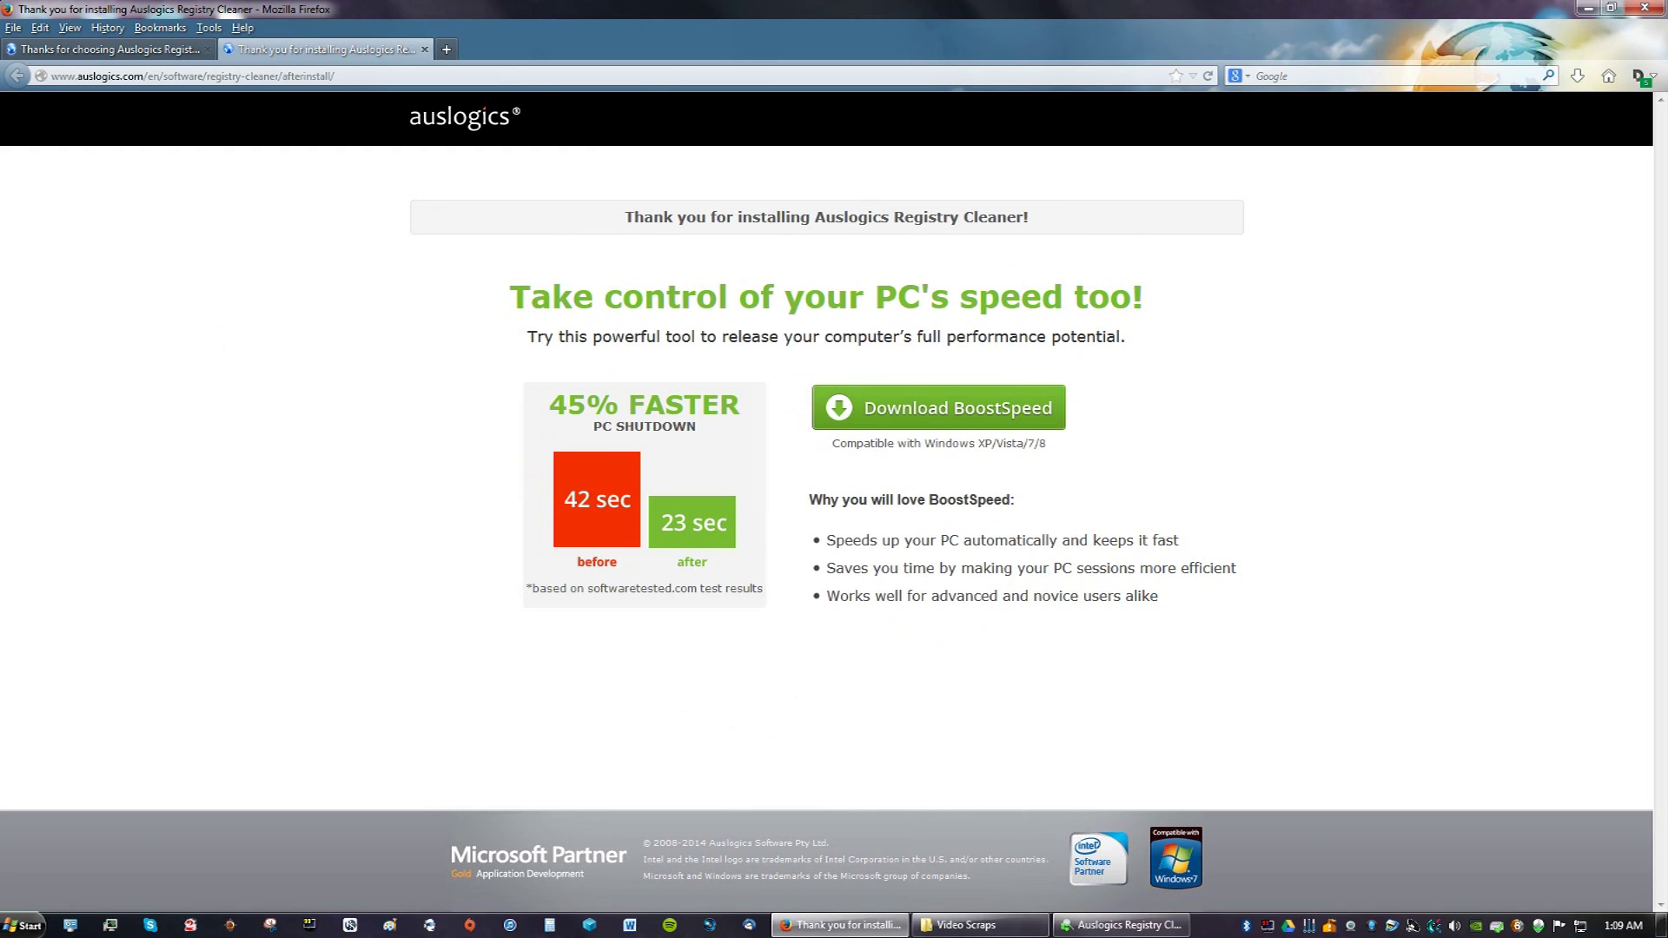
click(424, 50)
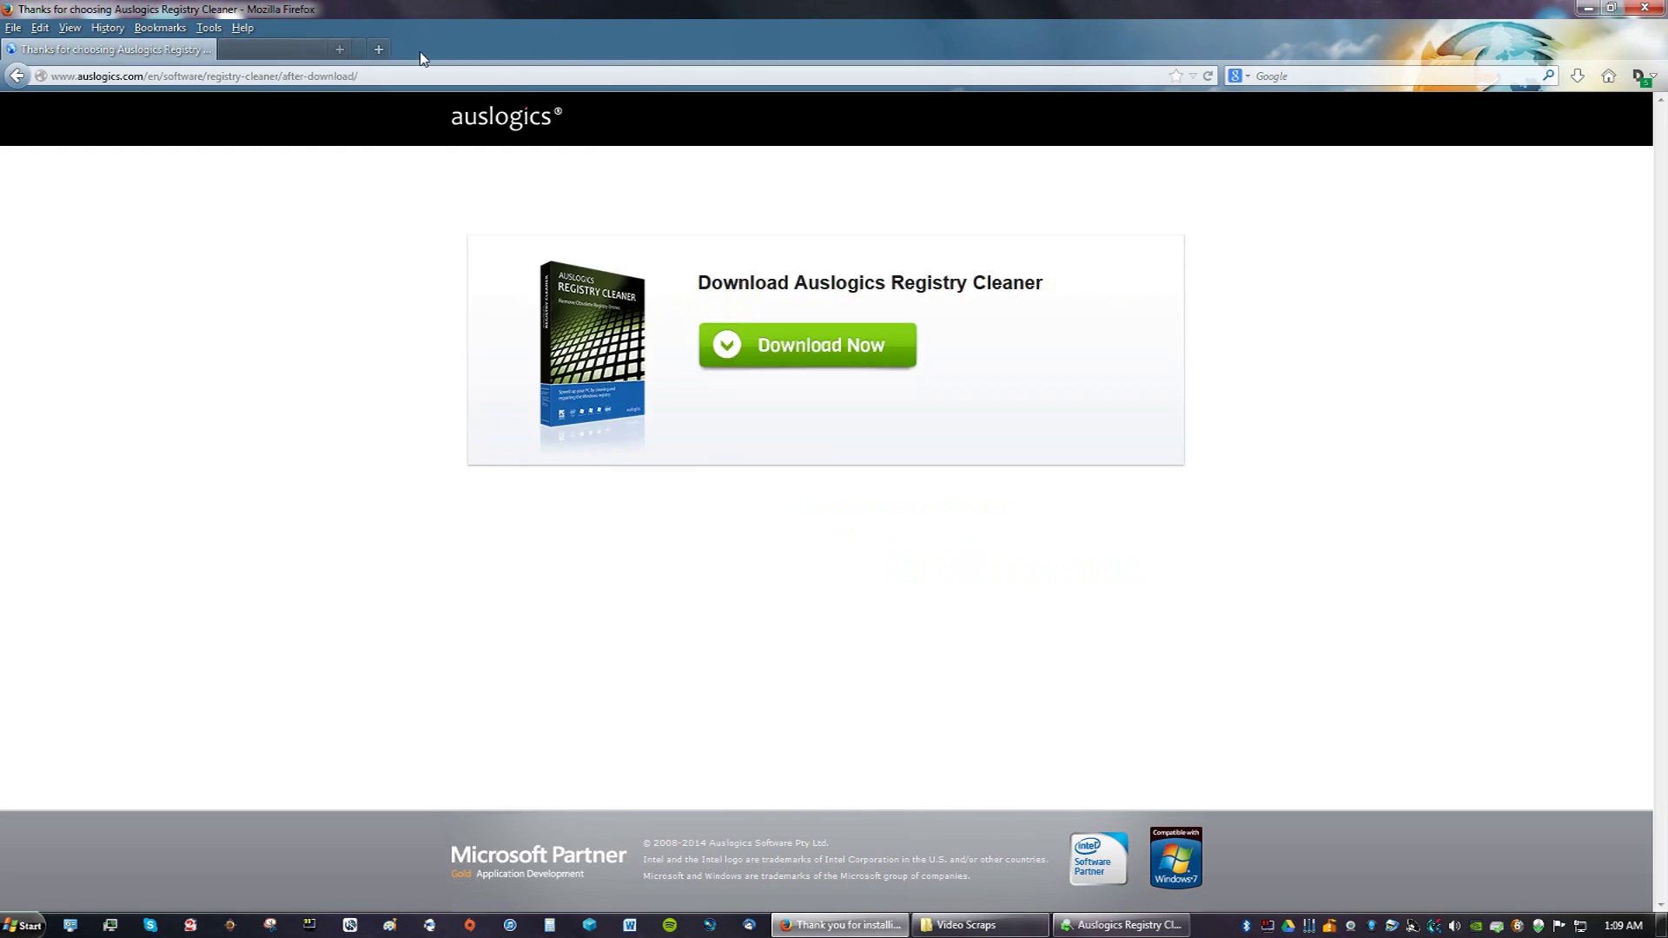
click(1645, 8)
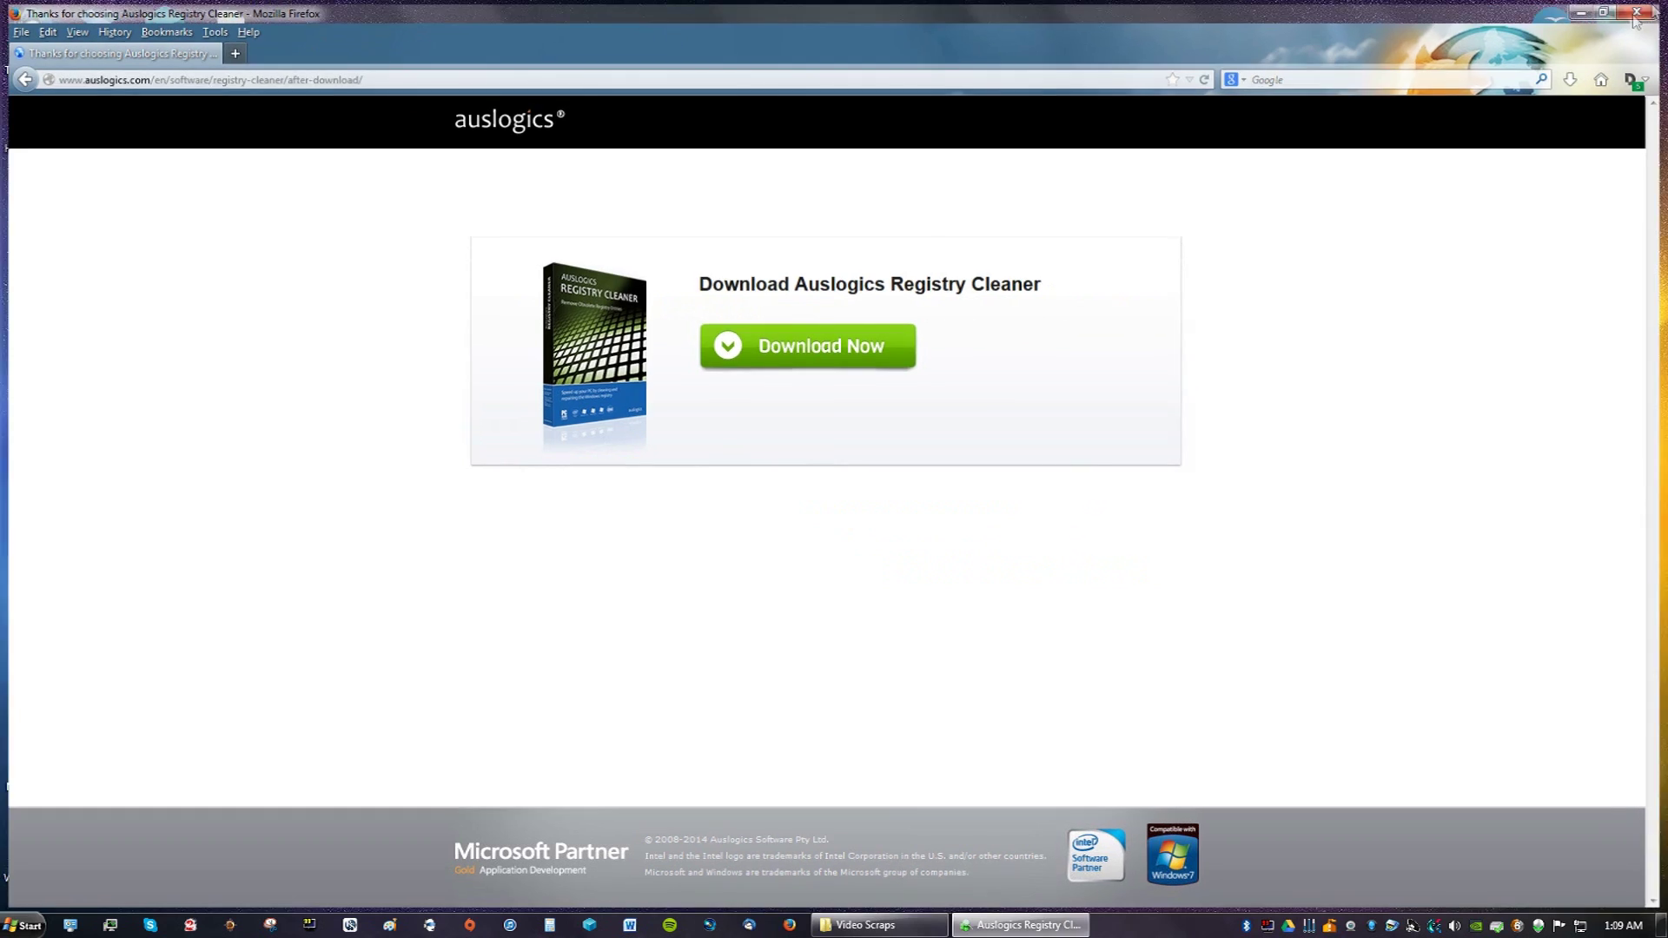
drag(765, 231, 928, 176)
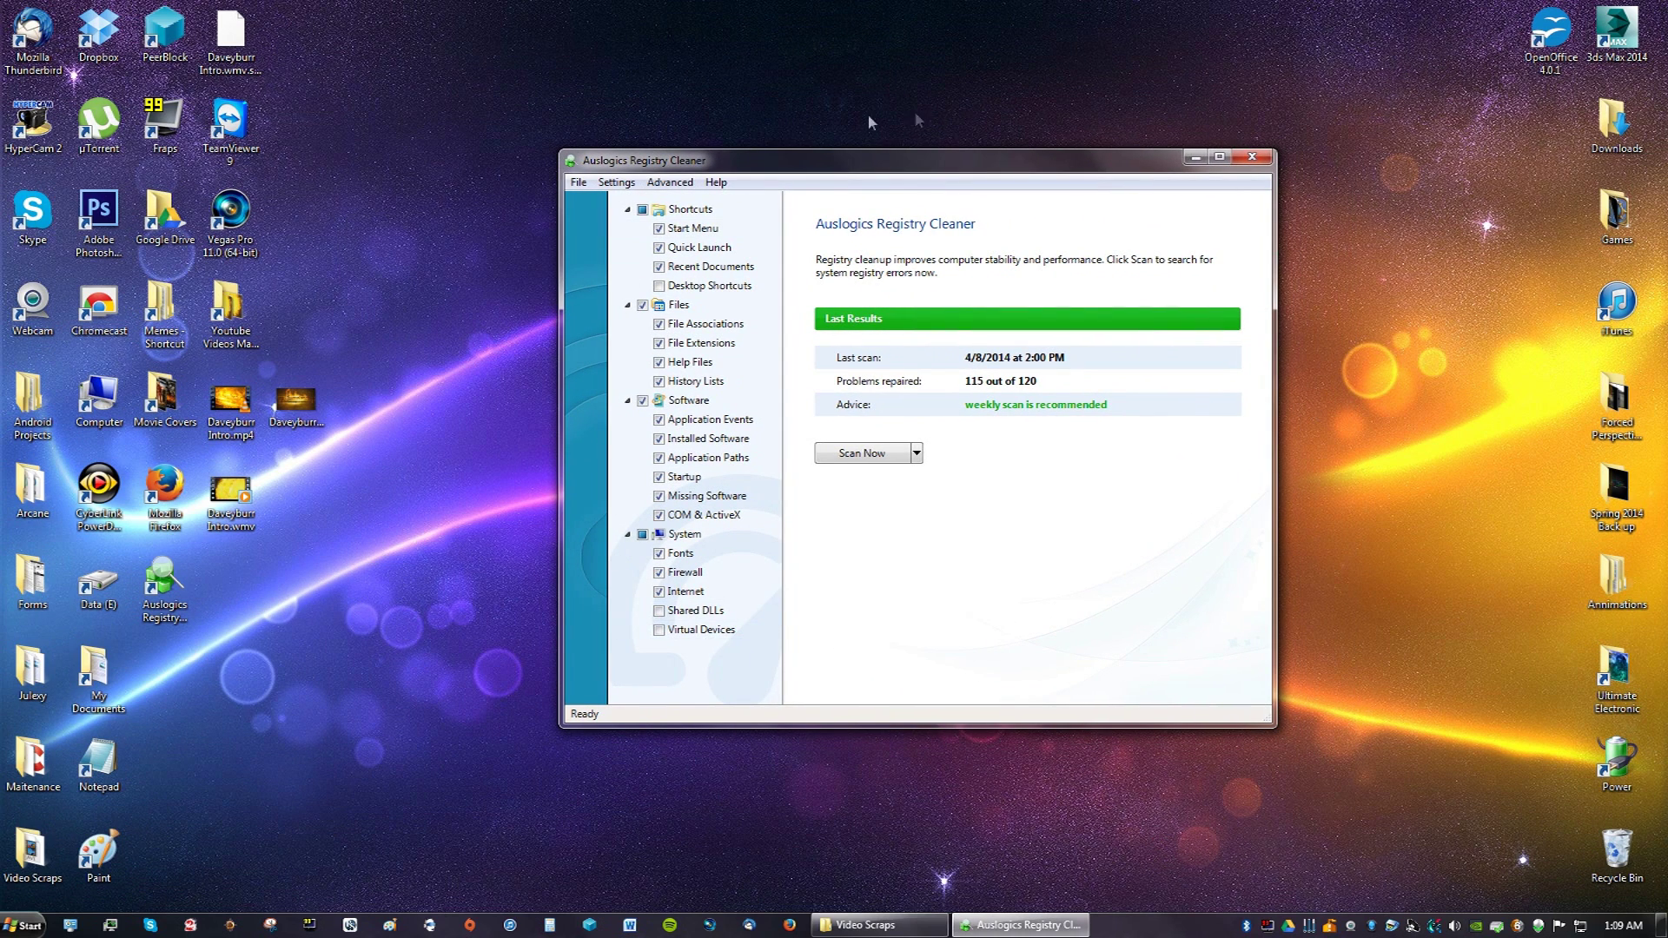
Move the Auslogics Registry Cleaner shortcut one column right, below the Daveyburr Intro video icons.
drag(144, 608, 410, 517)
drag(346, 571, 300, 634)
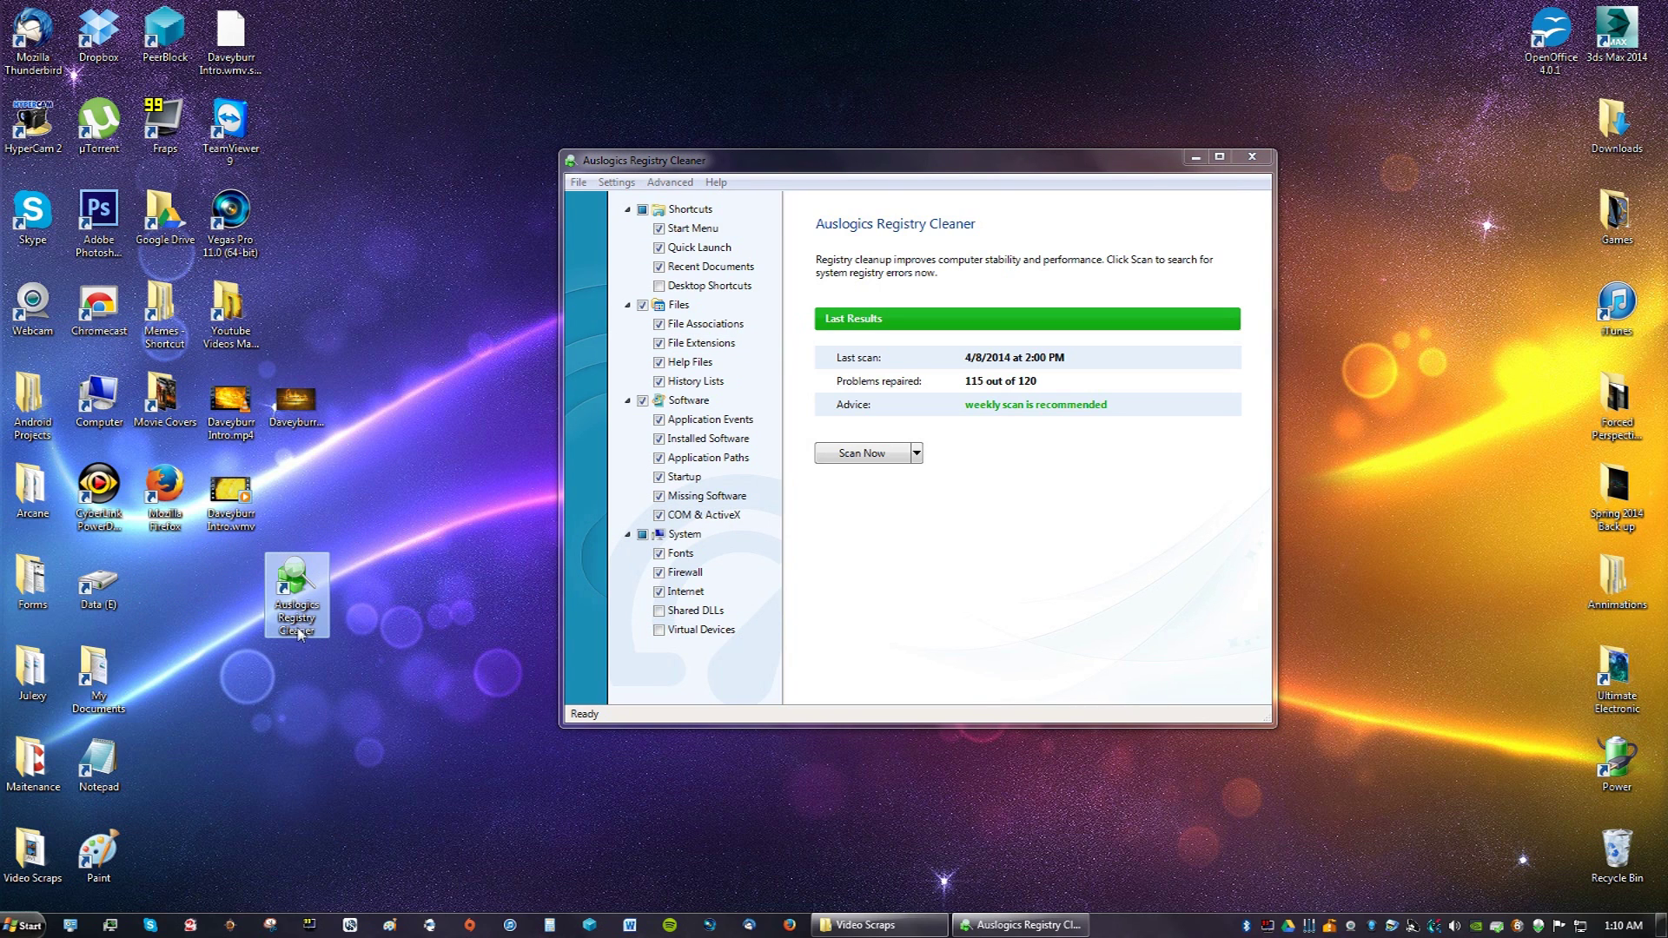
right_click(401, 576)
click(459, 483)
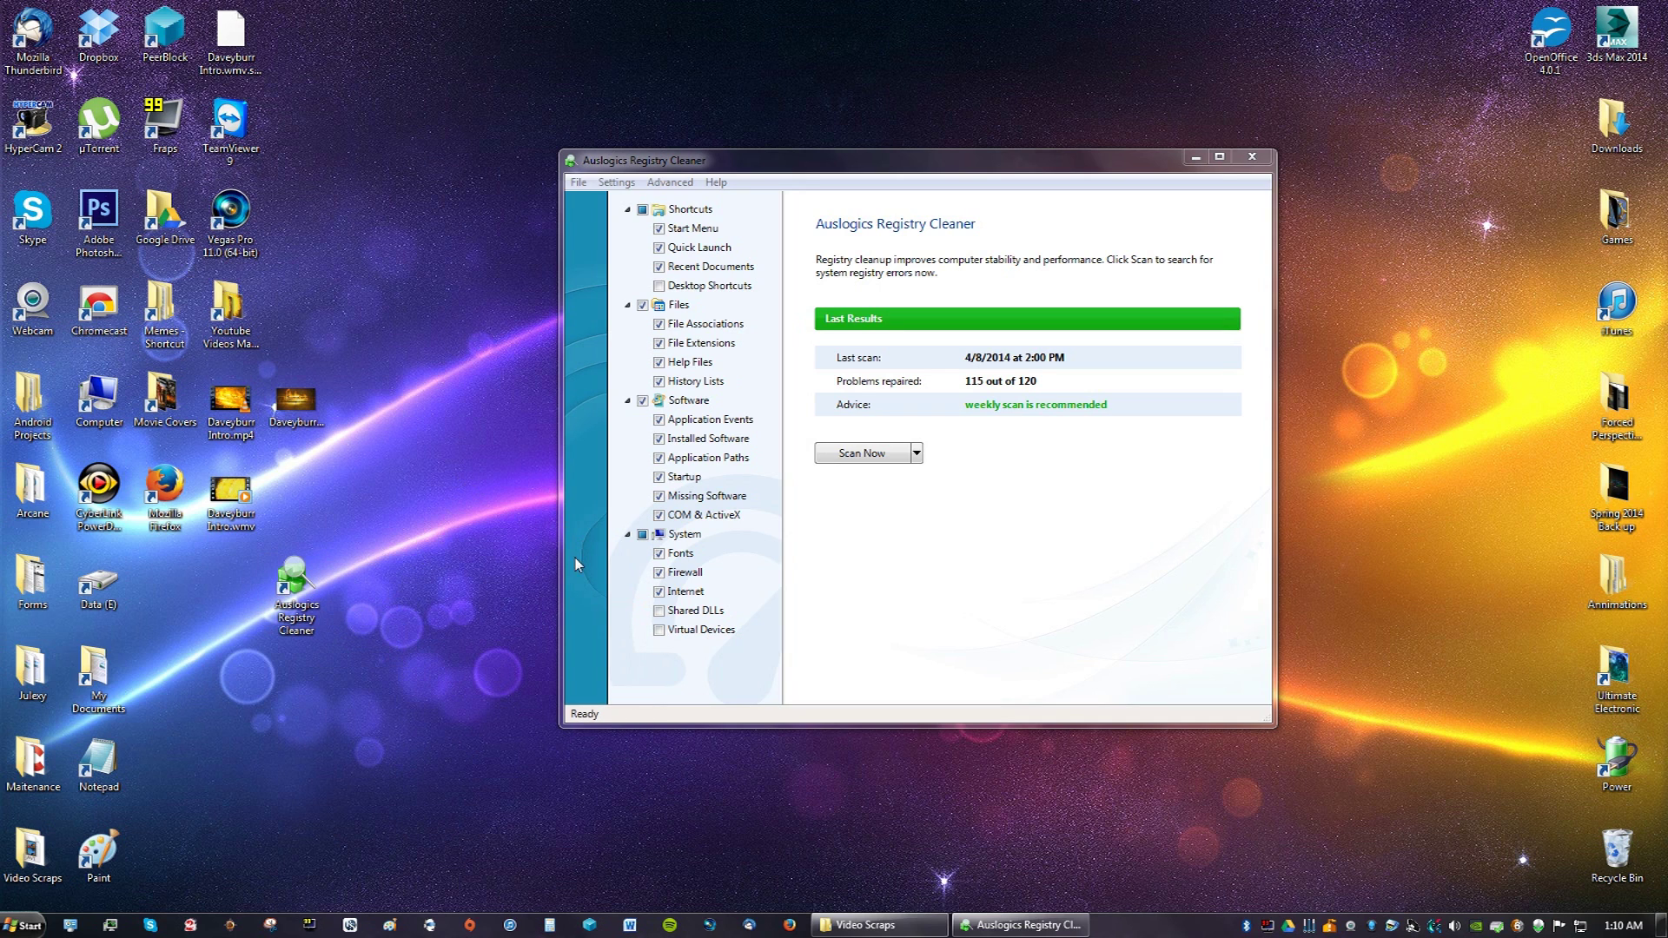
drag(310, 606, 373, 585)
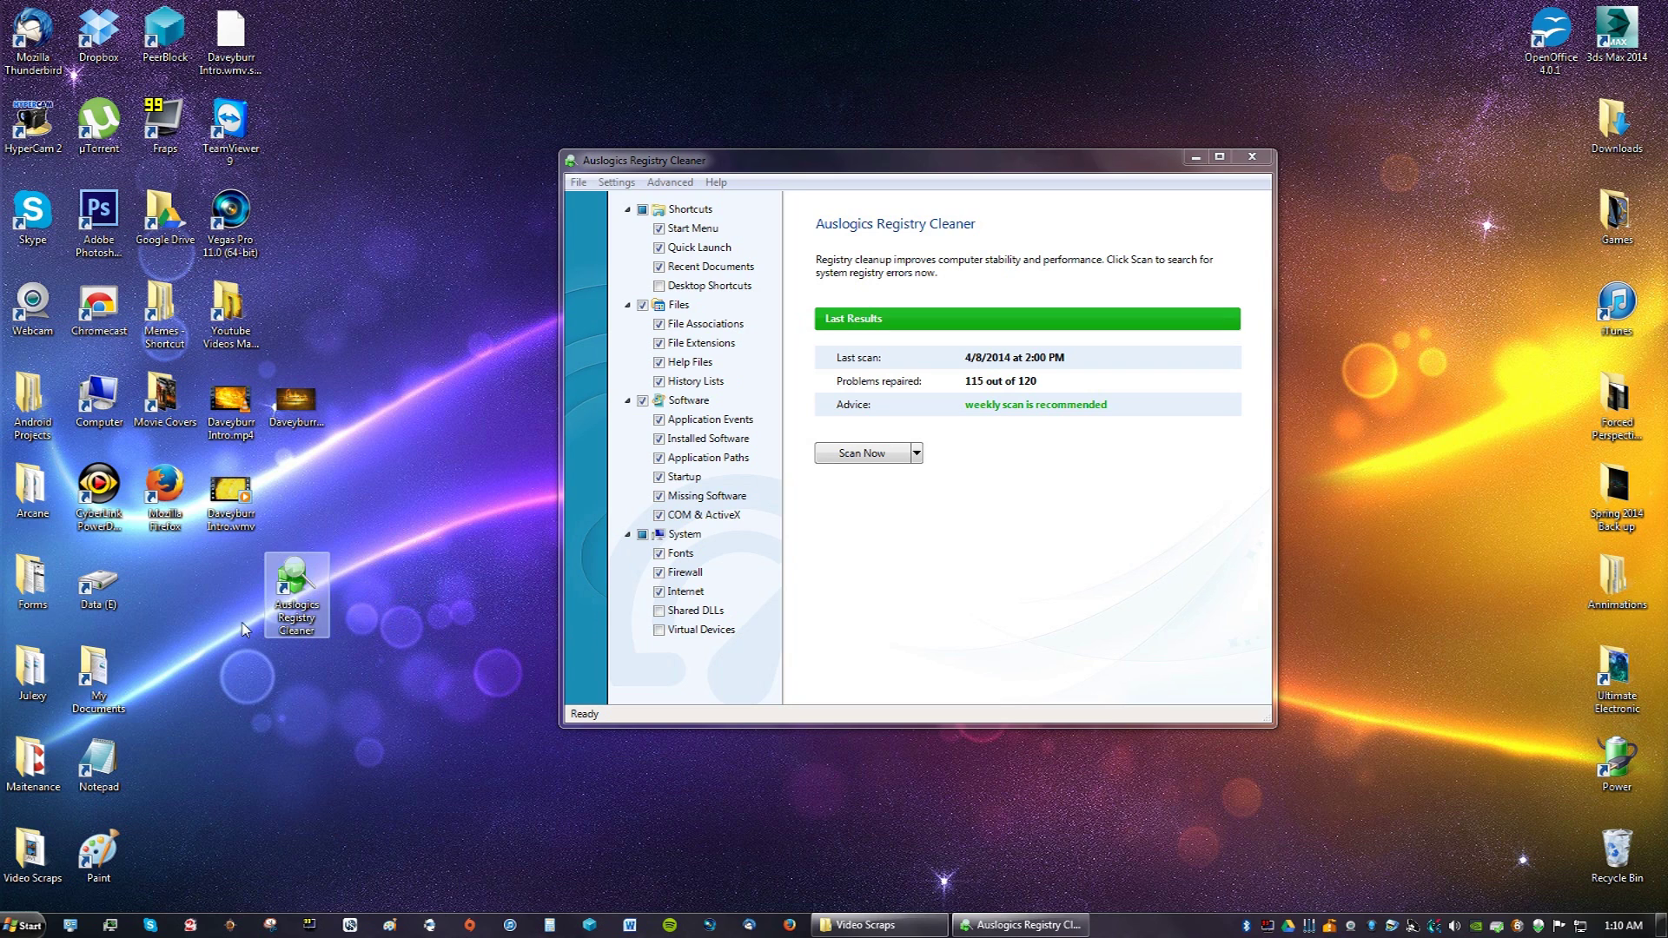
click(208, 622)
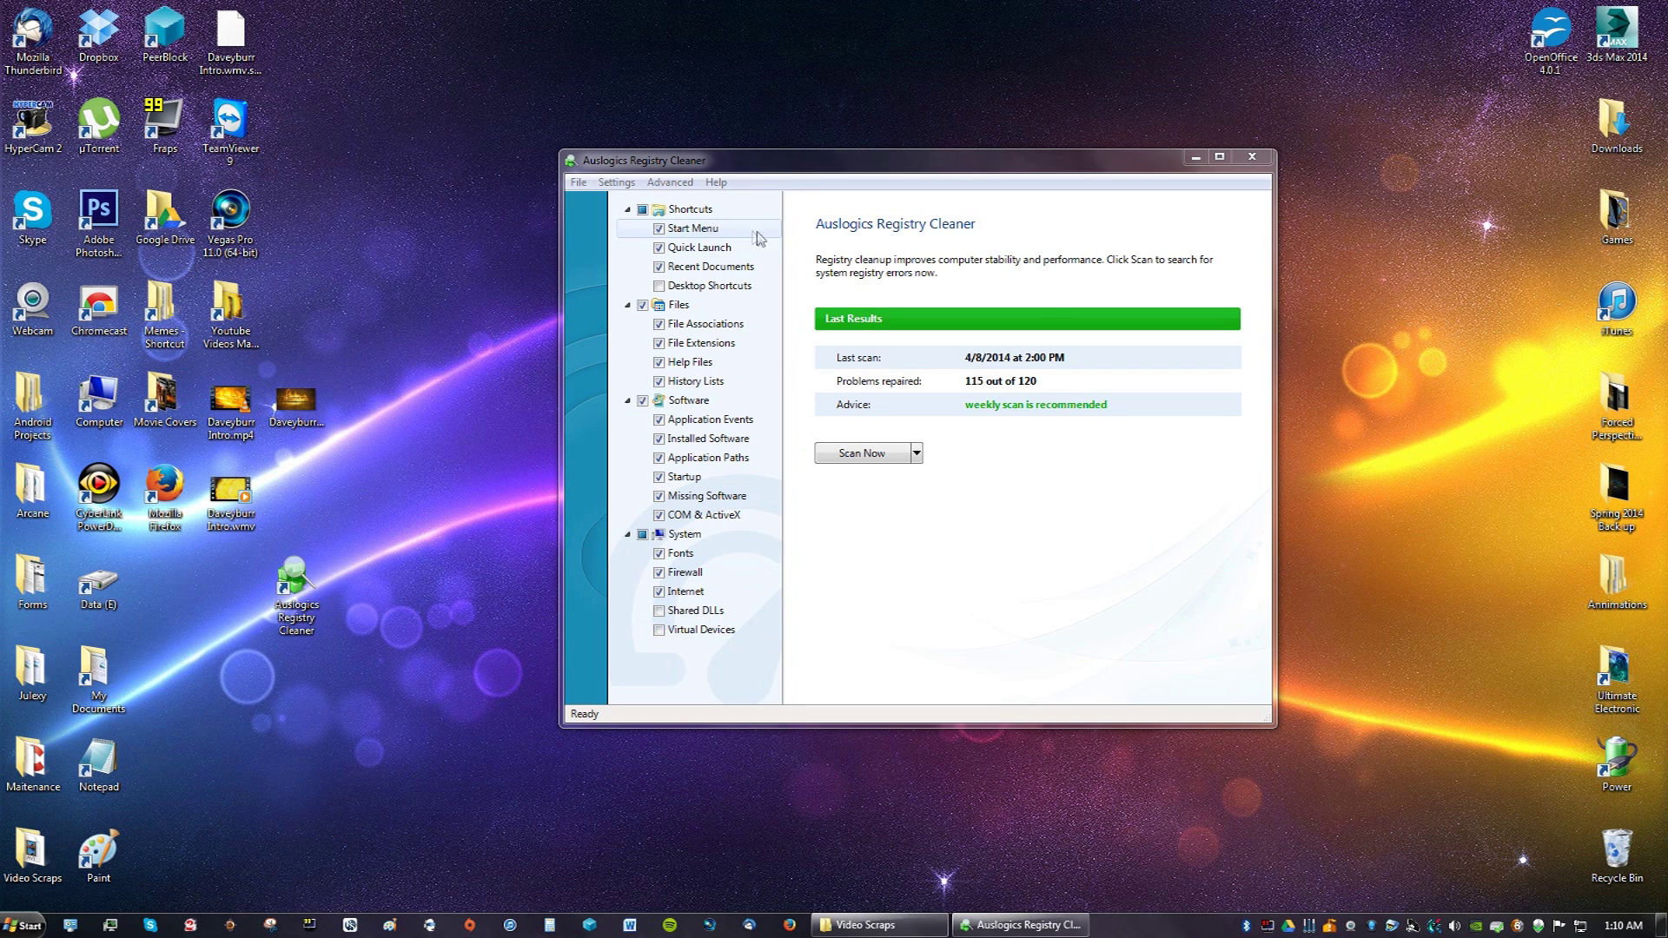
Bring the Auslogics Registry Cleaner window to the front.
click(975, 350)
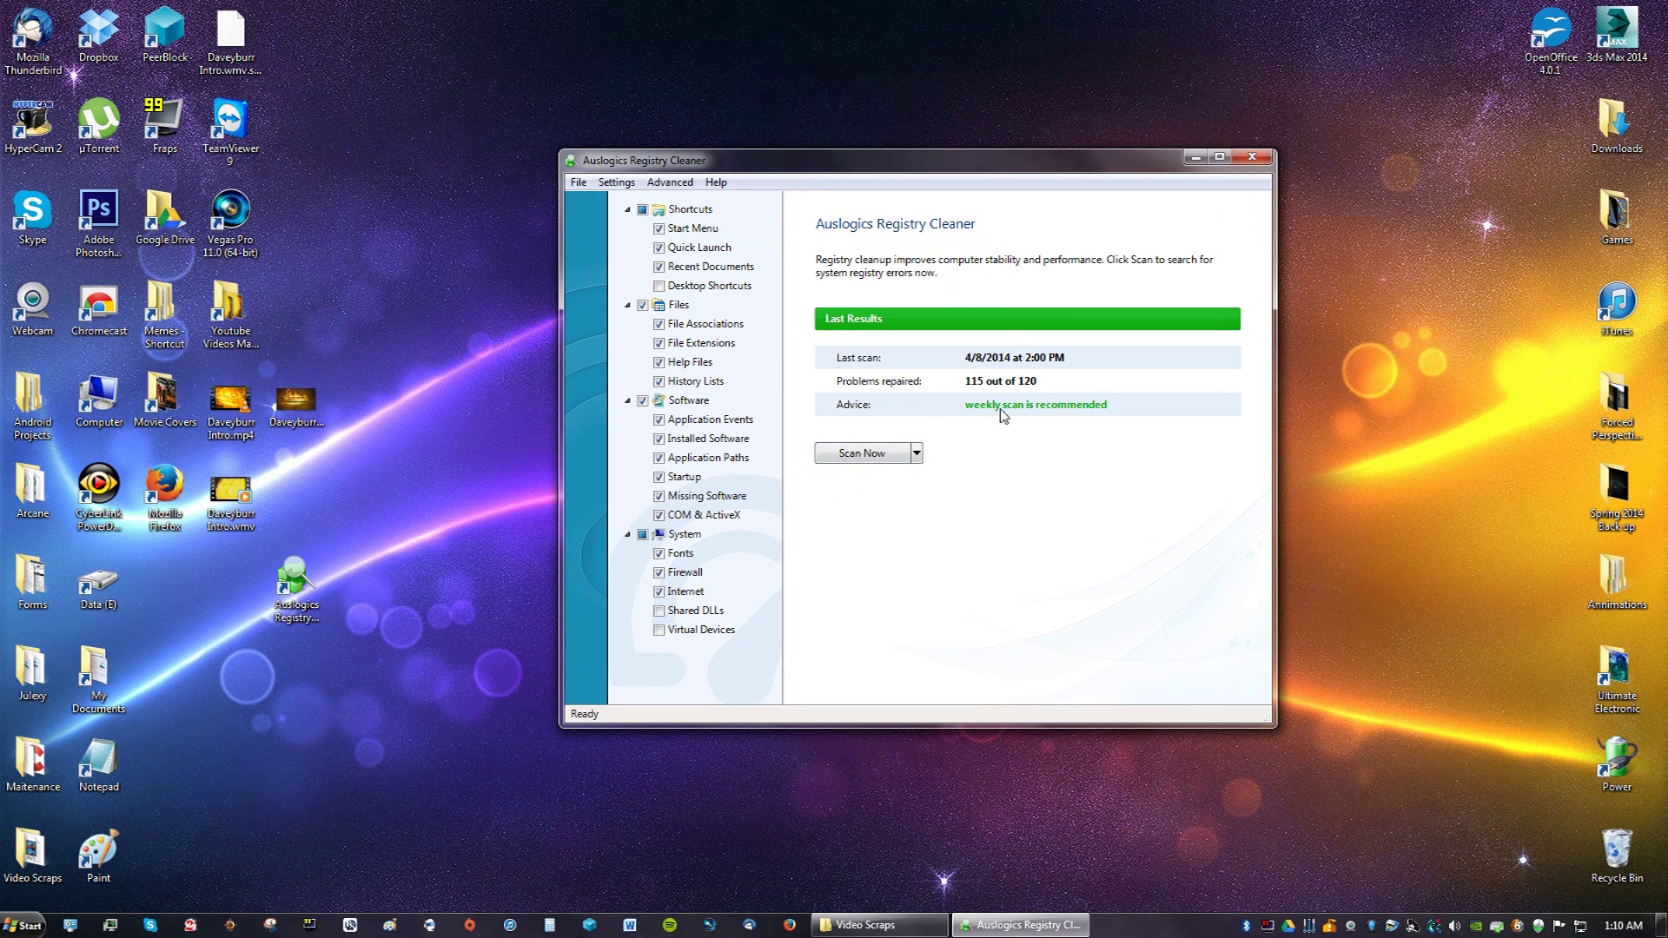
Scan the registry, finding 60 problems including 13 COM & ActiveX and 12 File Associations.
click(858, 462)
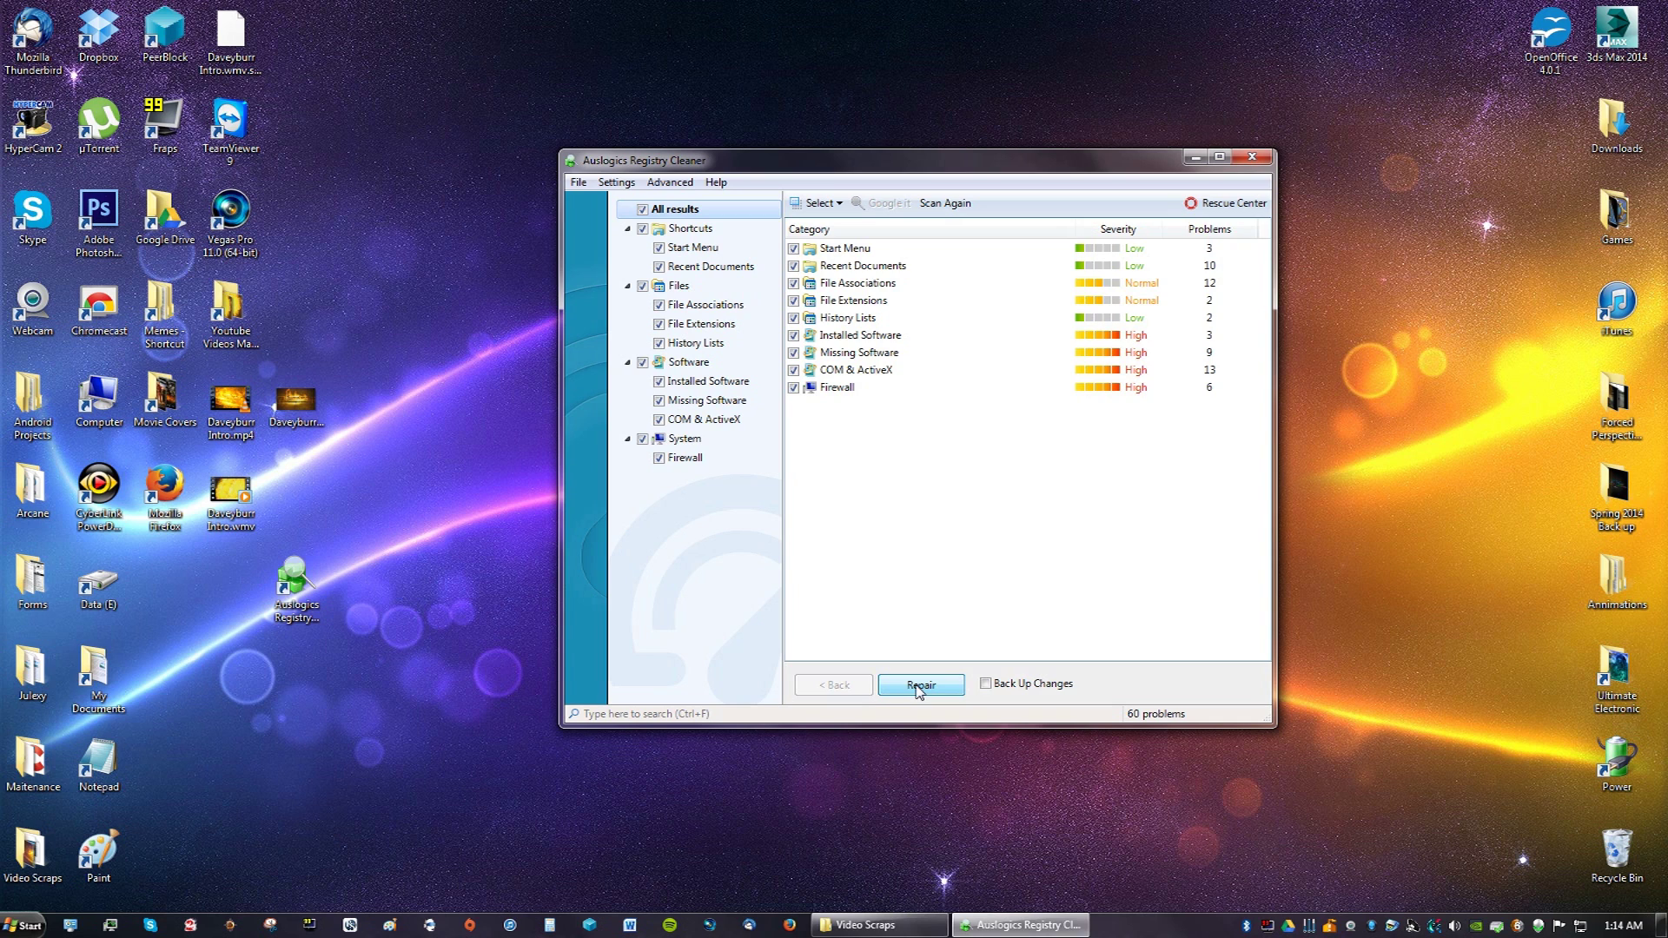
Repair the registry problems (55 of 60 fixed) and close Registry Cleaner.
click(919, 685)
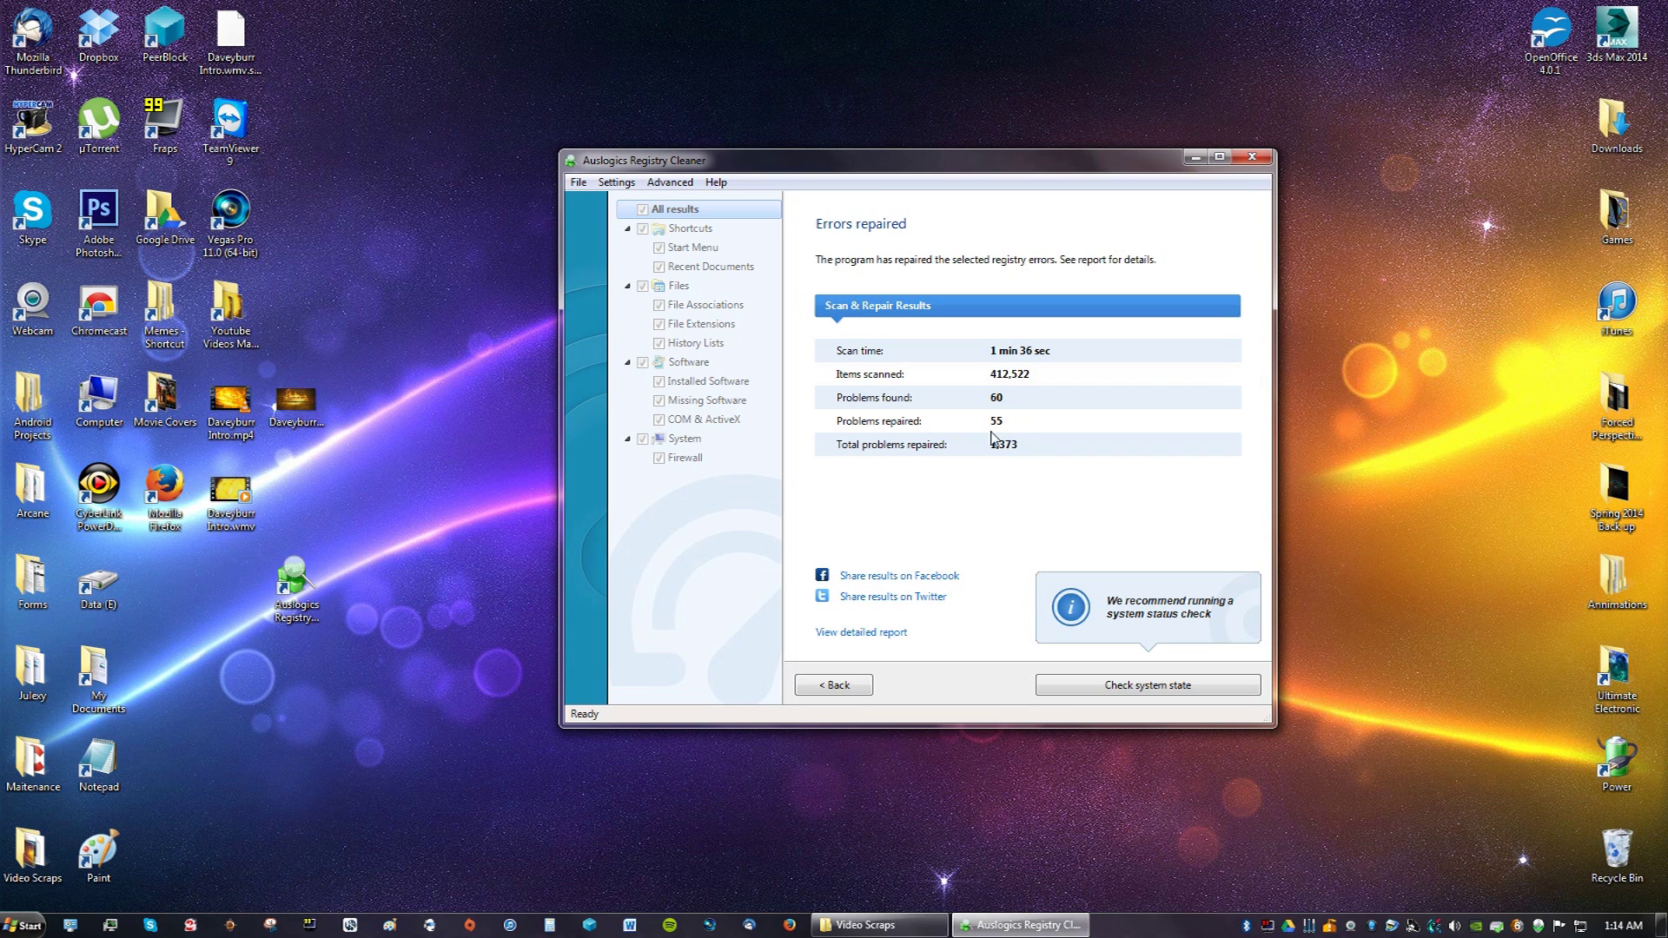
click(1251, 161)
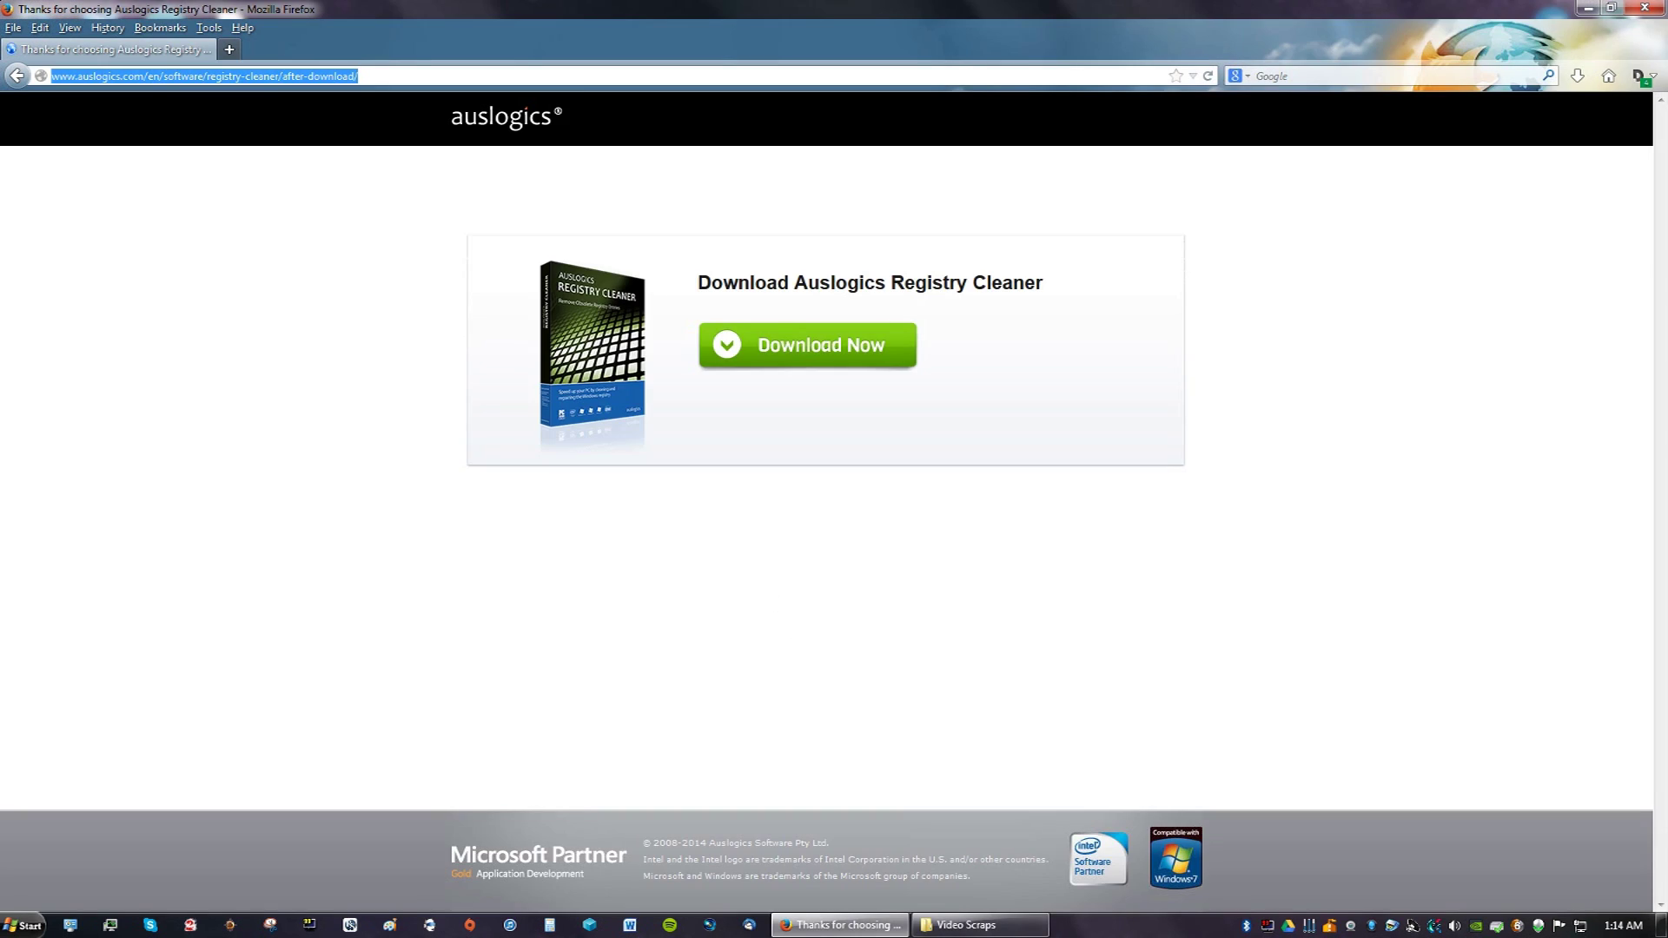
Load Google and search for ccleaner.
text(google.com)
key(Return)
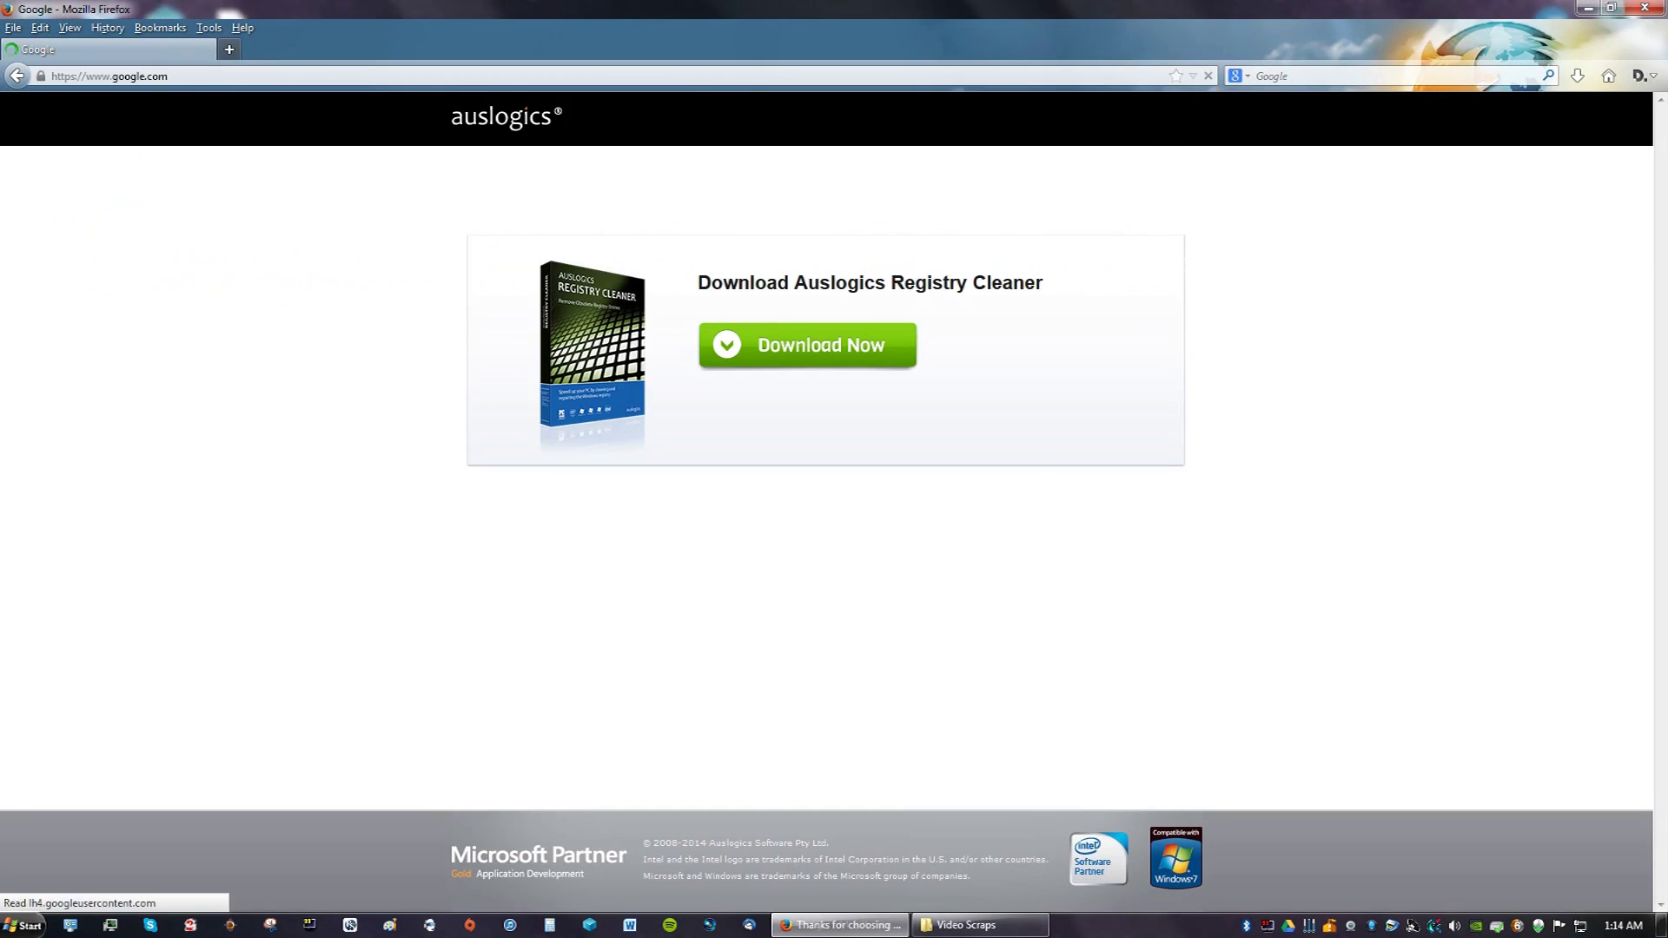
text(clea)
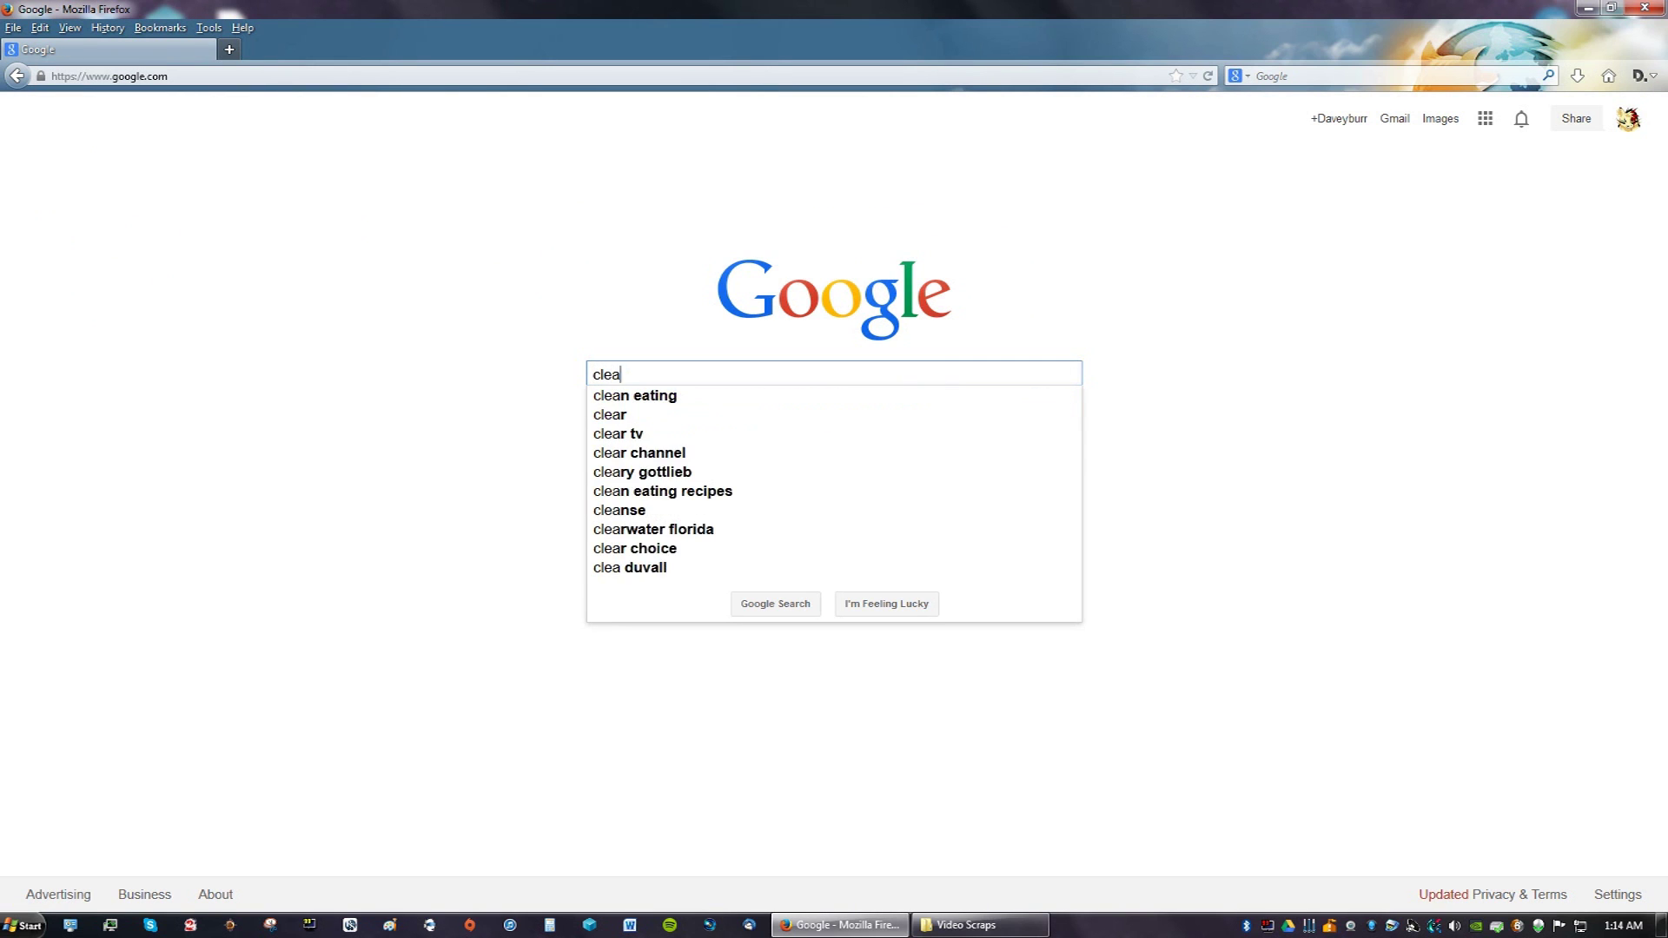
key(BackSpace)
key(BackSpace)
key(BackSpace)
text(cleaner)
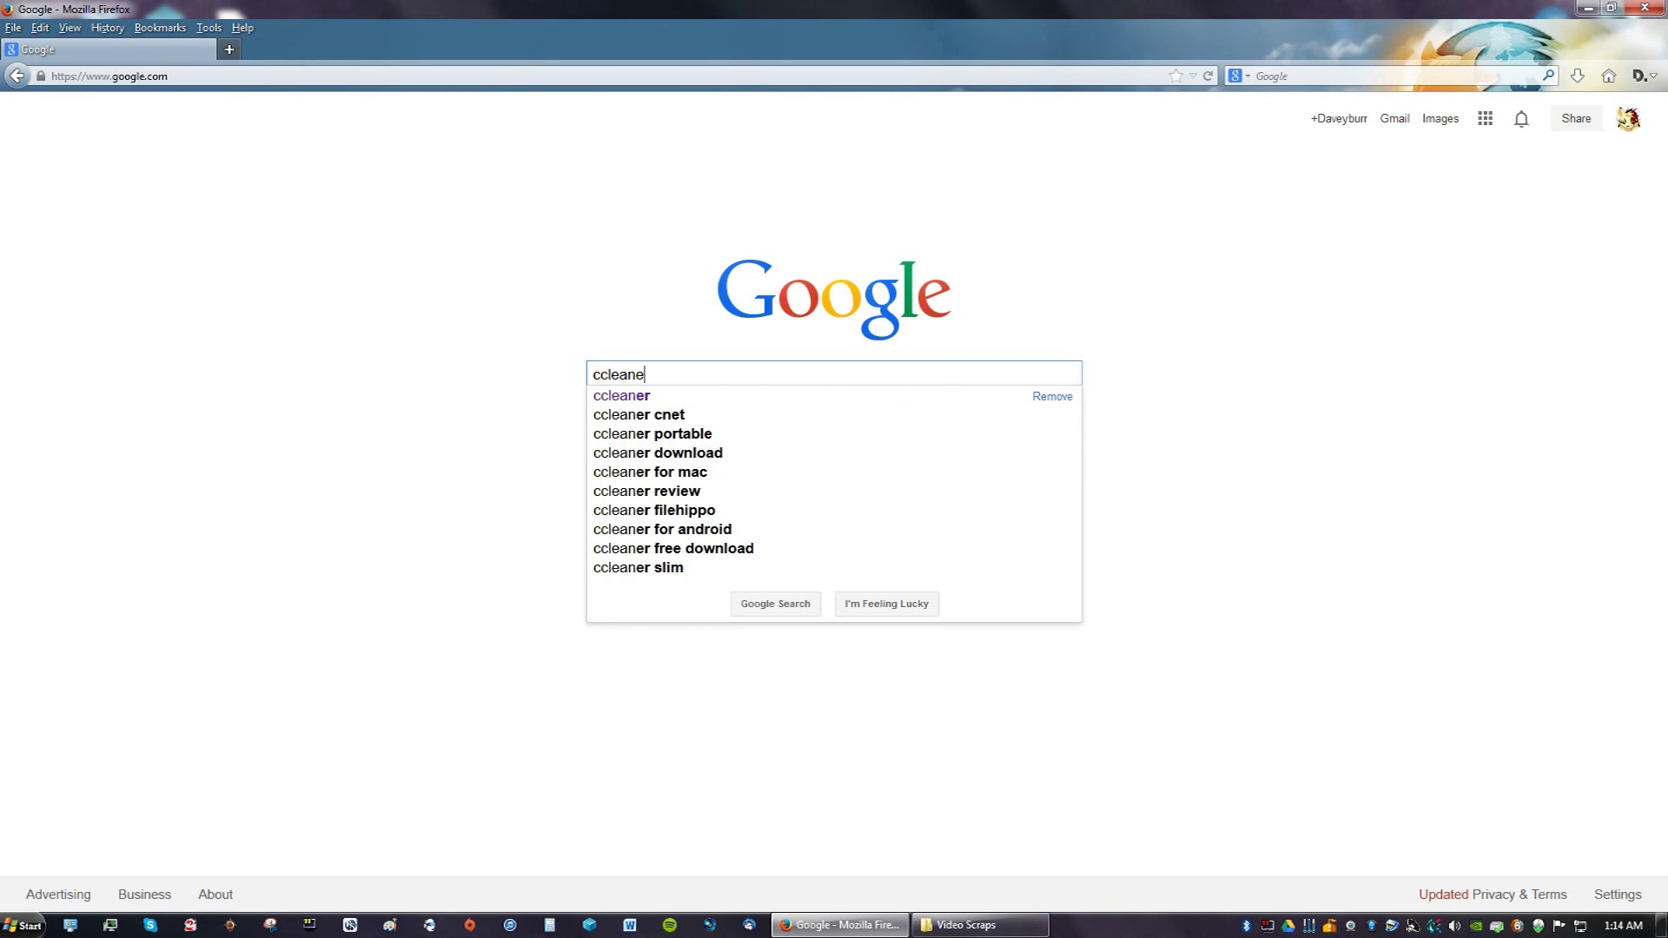
key(Return)
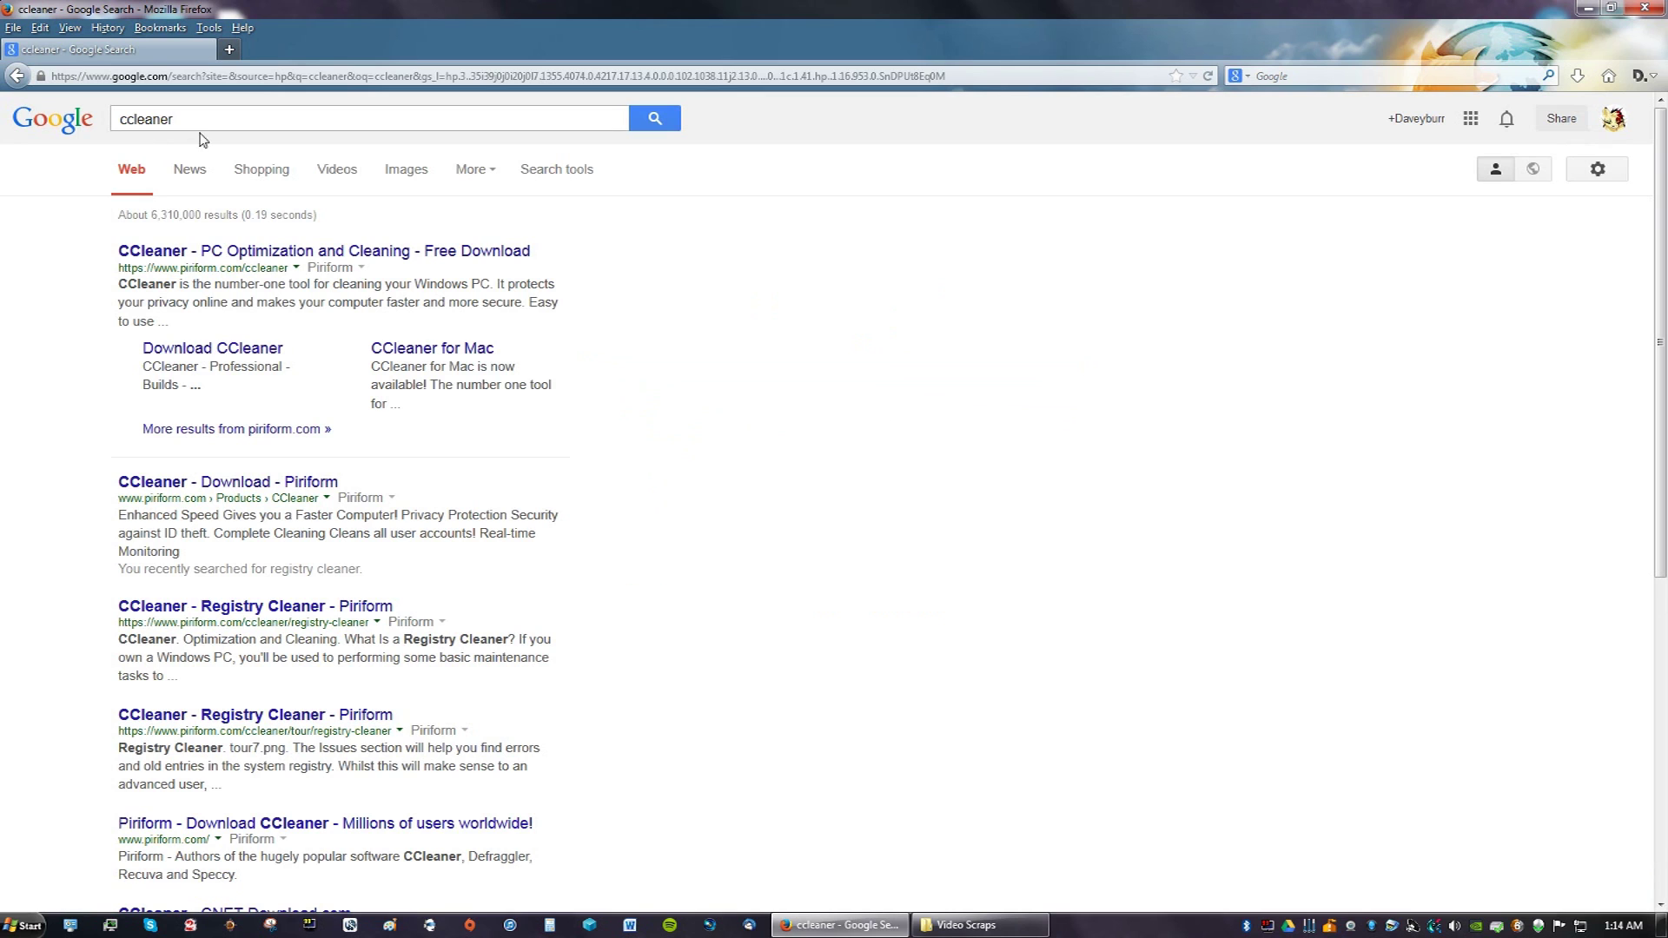
Open Piriform's CCleaner page and start the CCleaner Free download from Piriform.com.
click(276, 261)
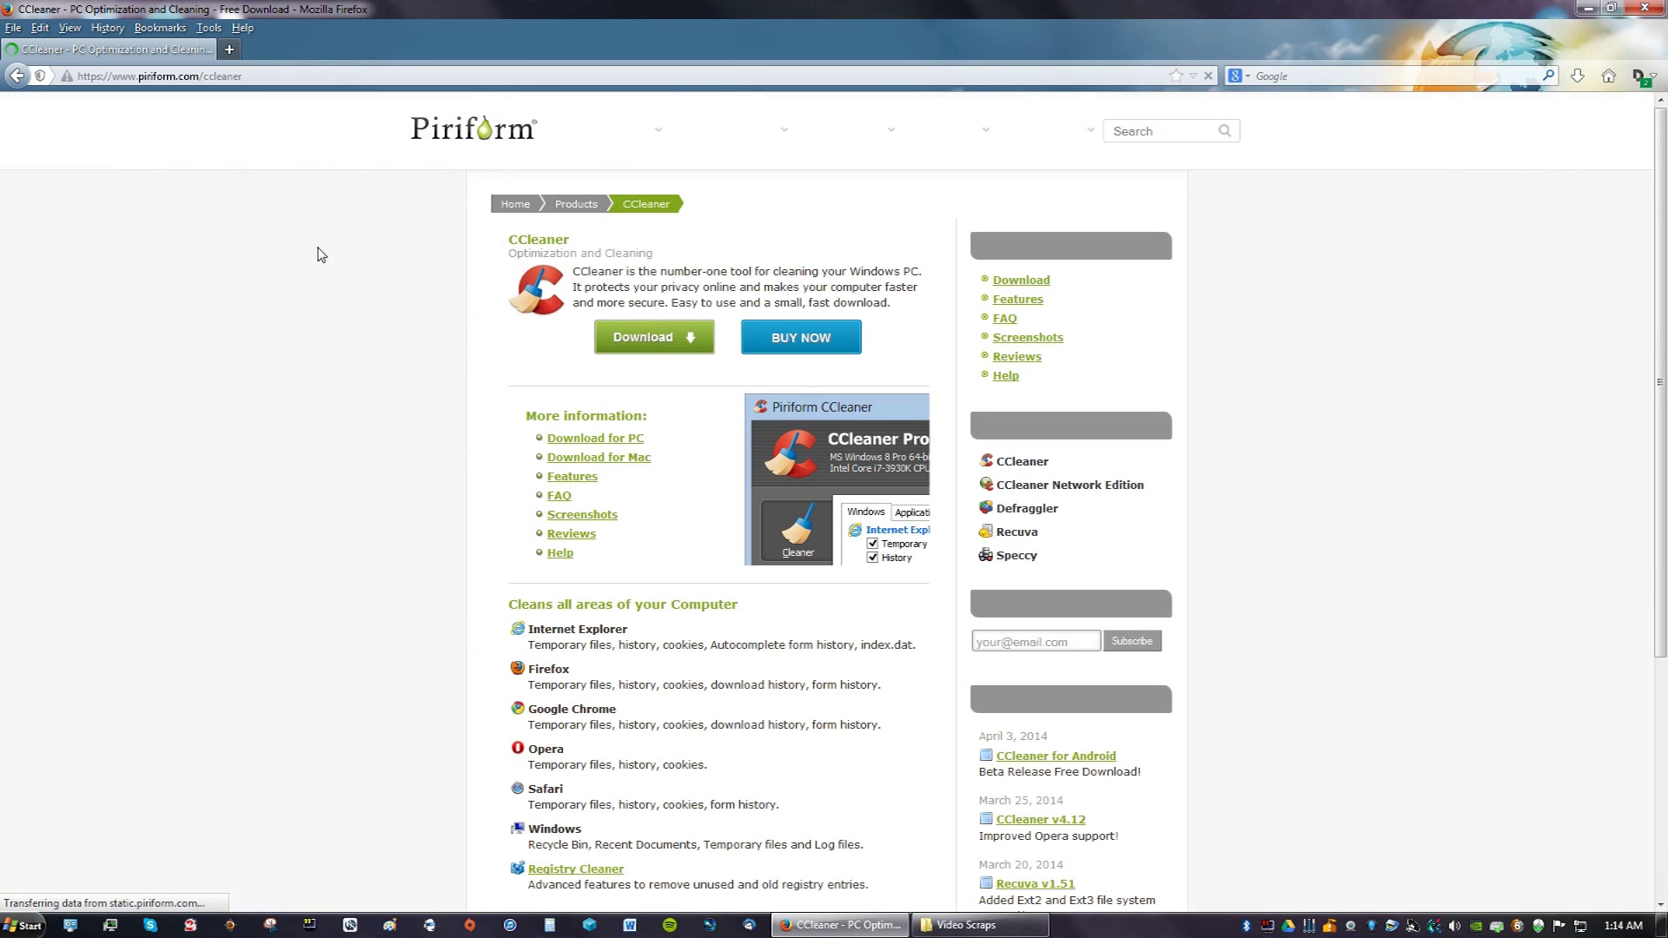
click(665, 339)
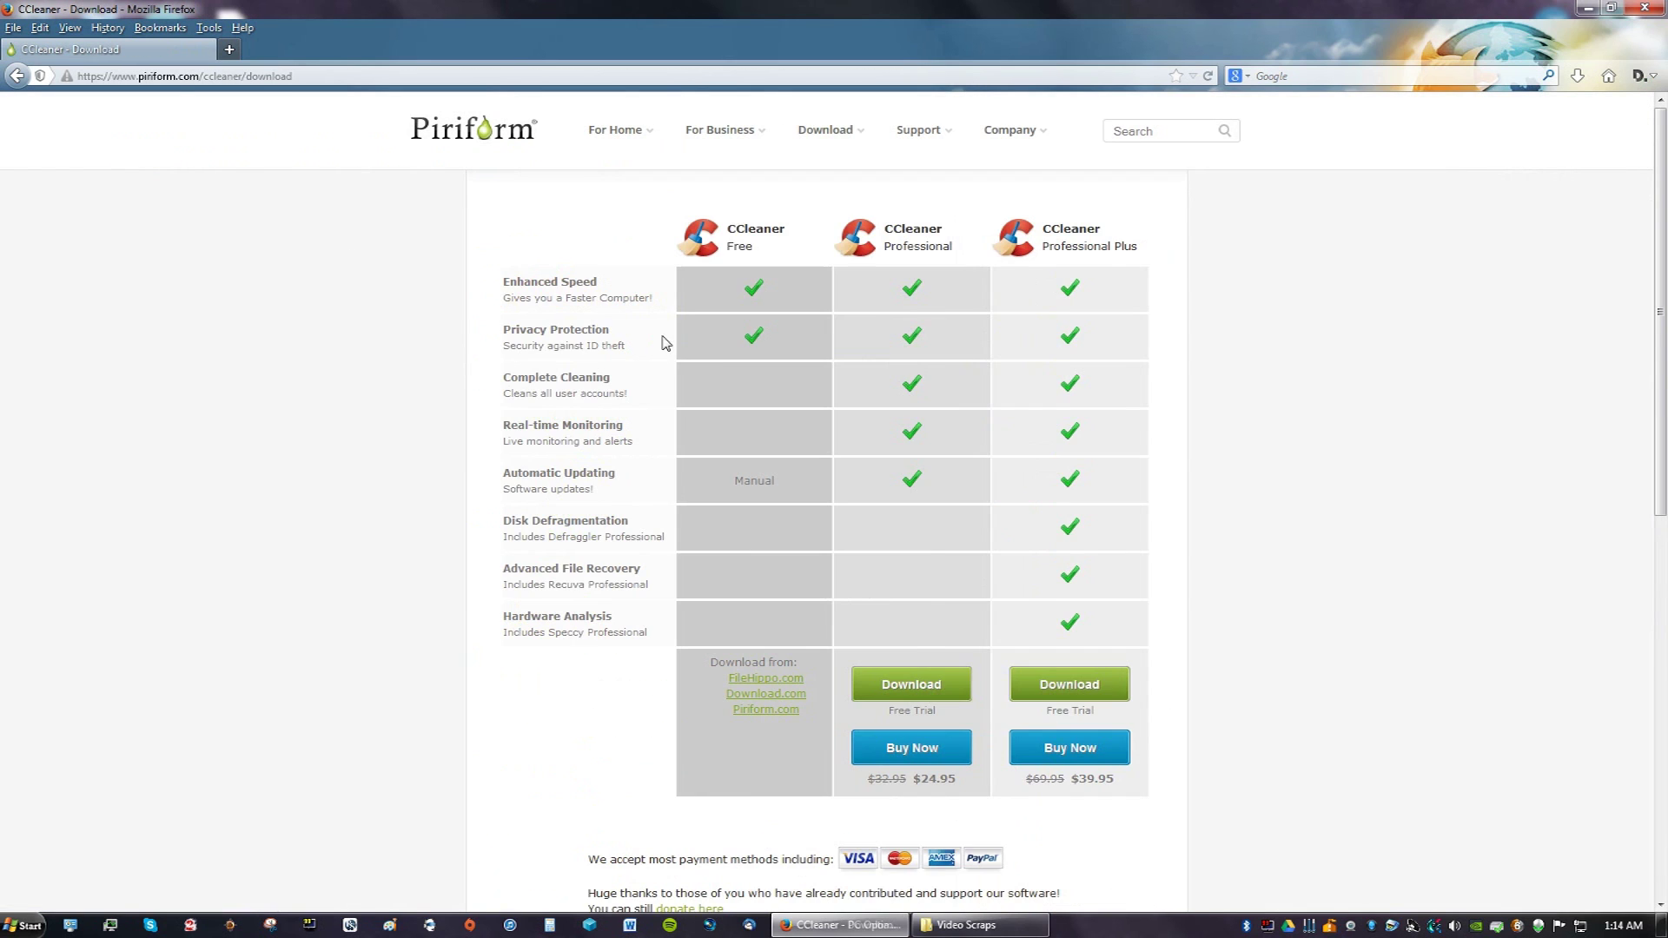
scroll(753, 665, down, 1)
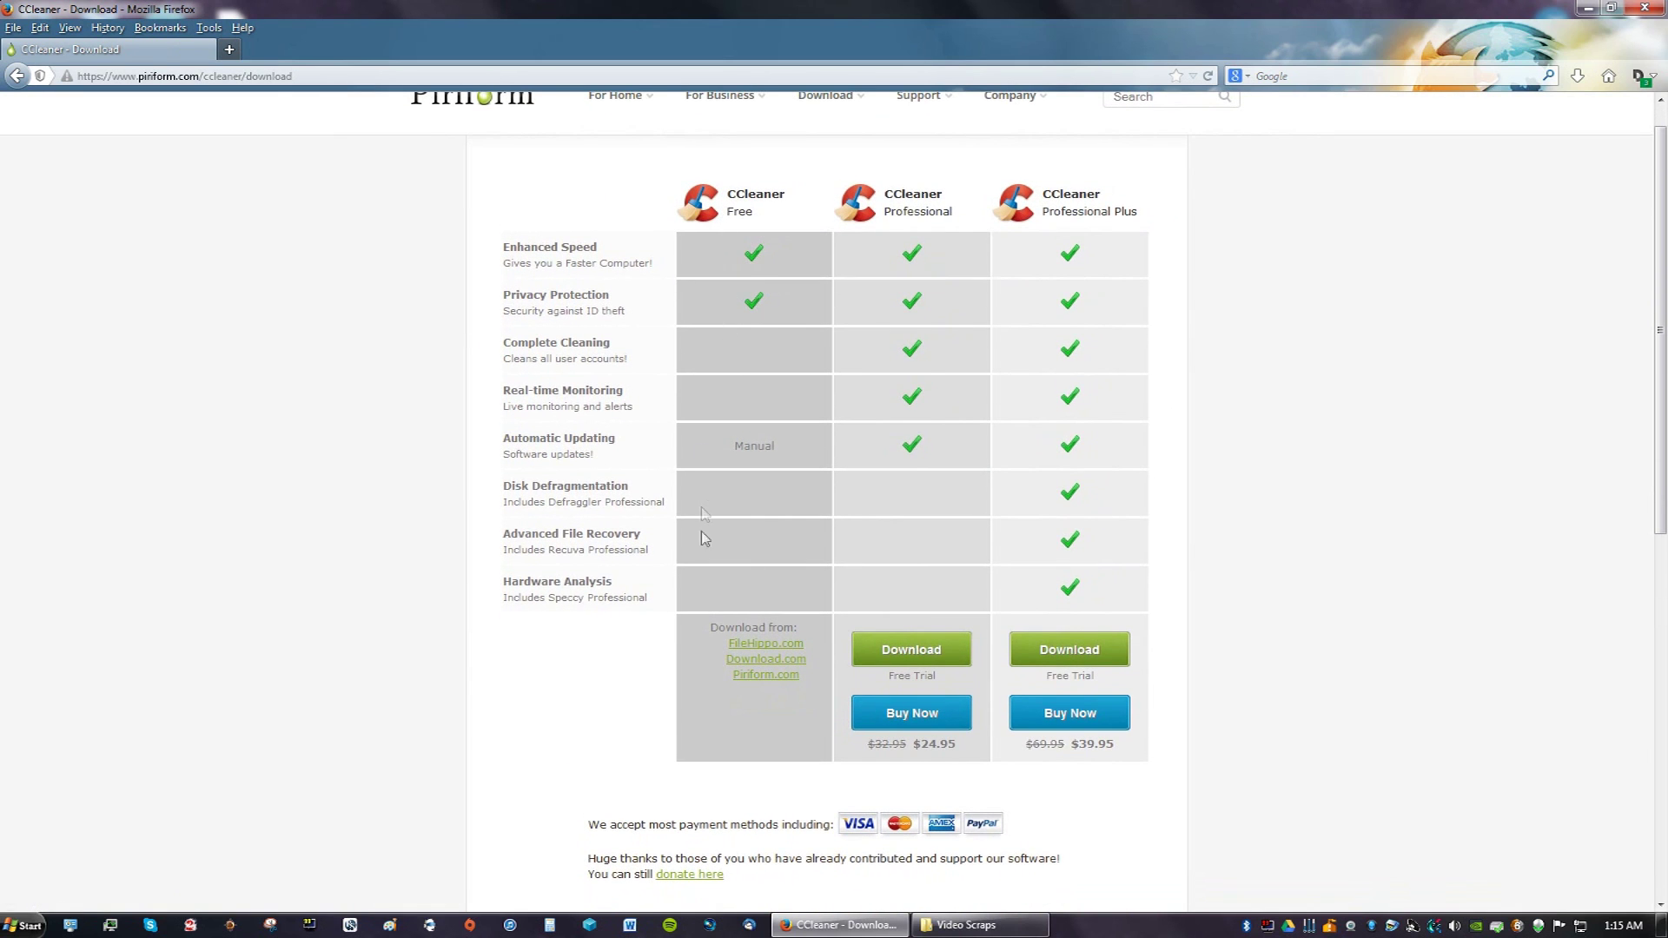
click(761, 678)
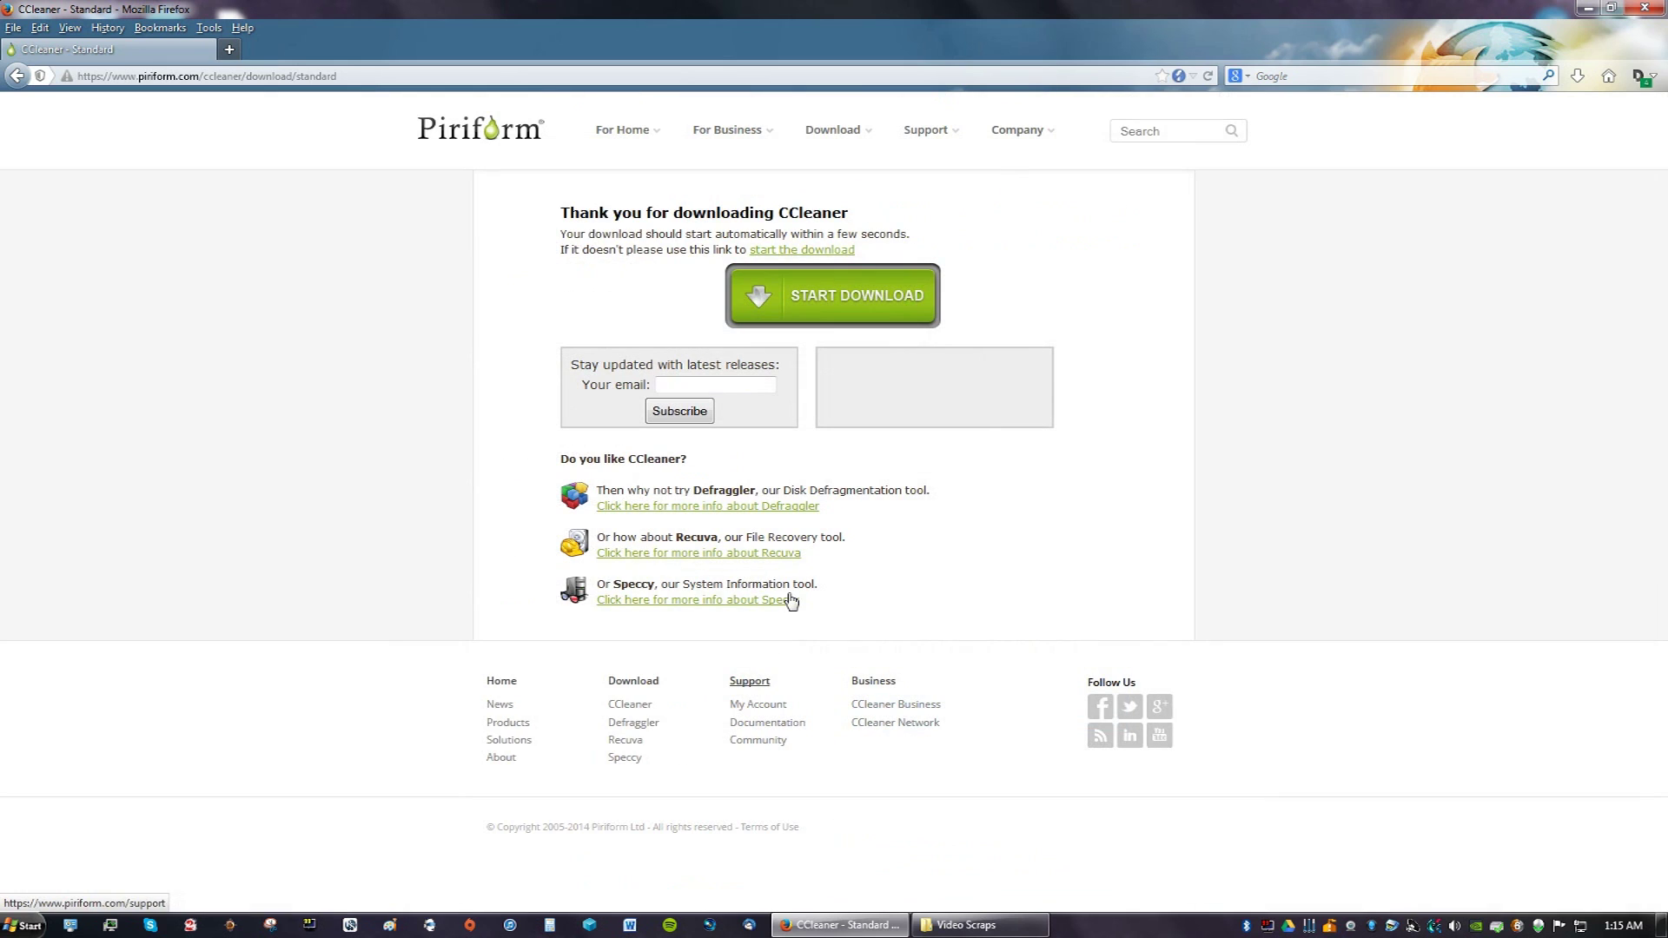
Save ccsetup412.exe (4.6 MB) and run it to open the CCleaner v4.12 Setup.
click(840, 321)
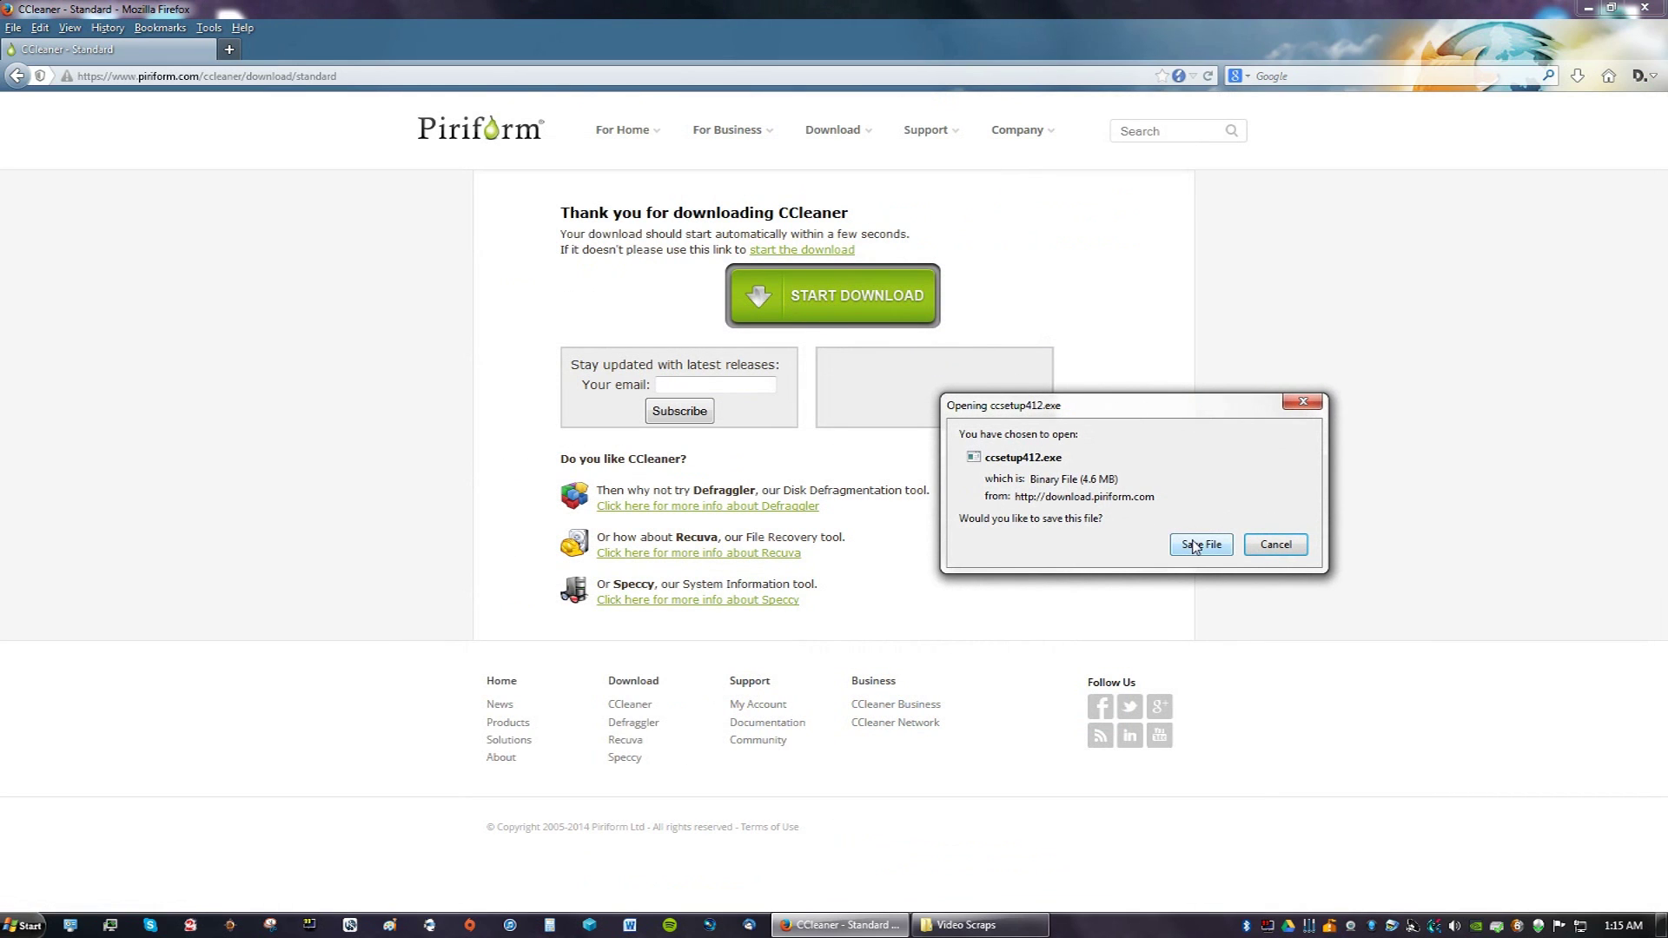
click(1197, 545)
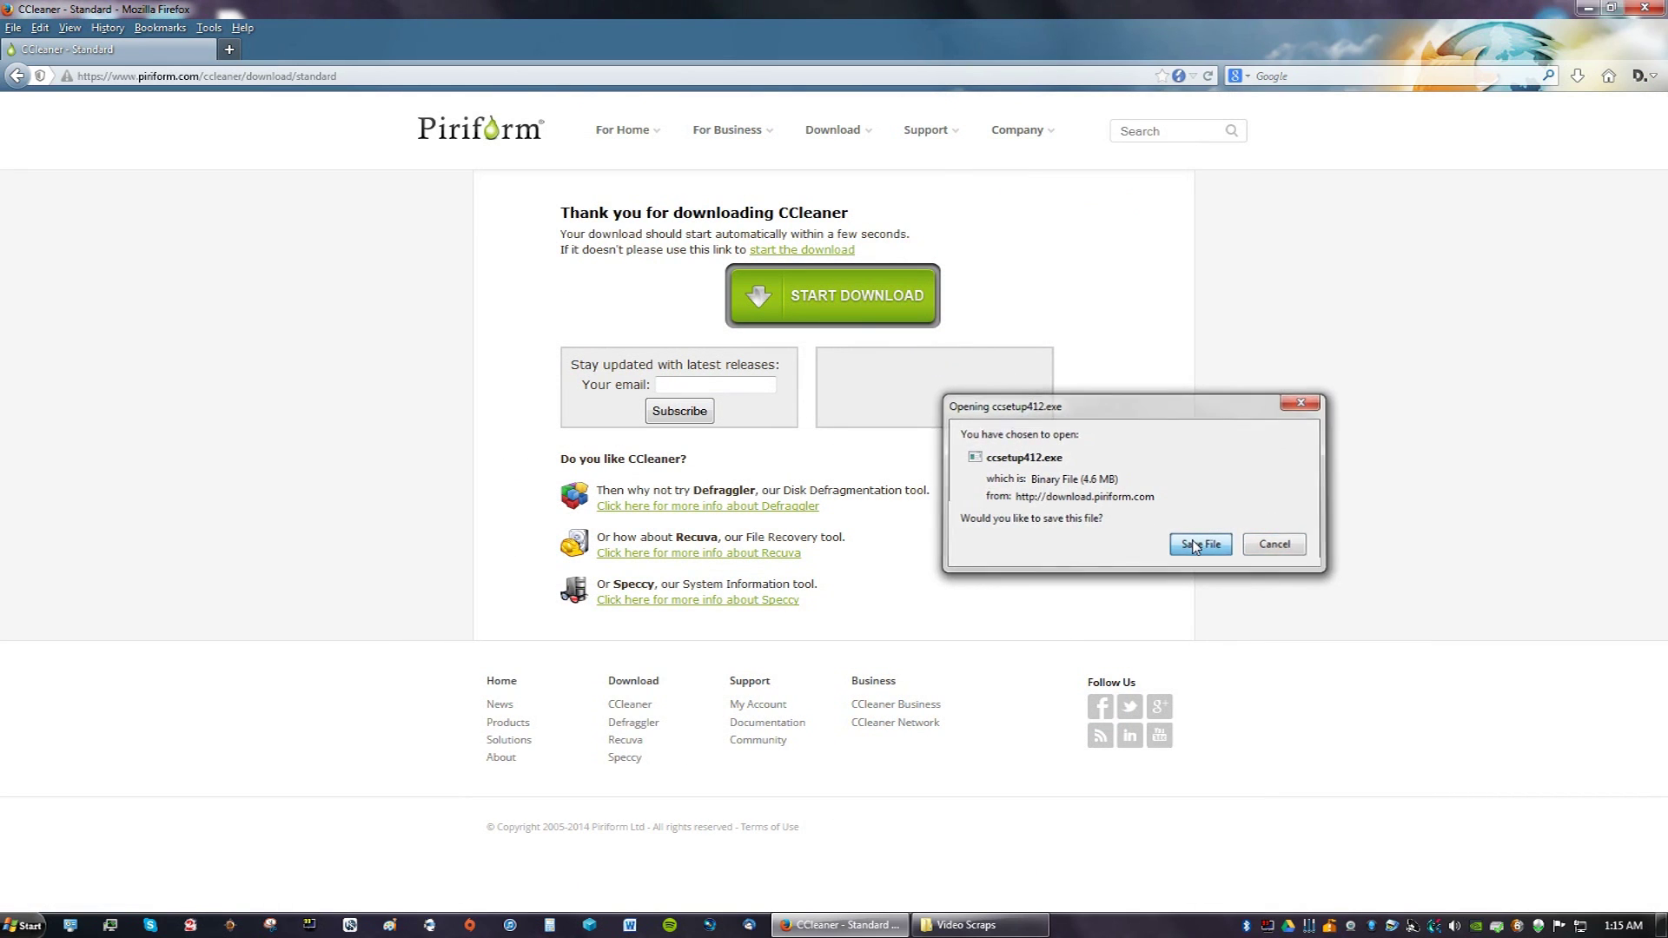
click(1579, 78)
click(1437, 131)
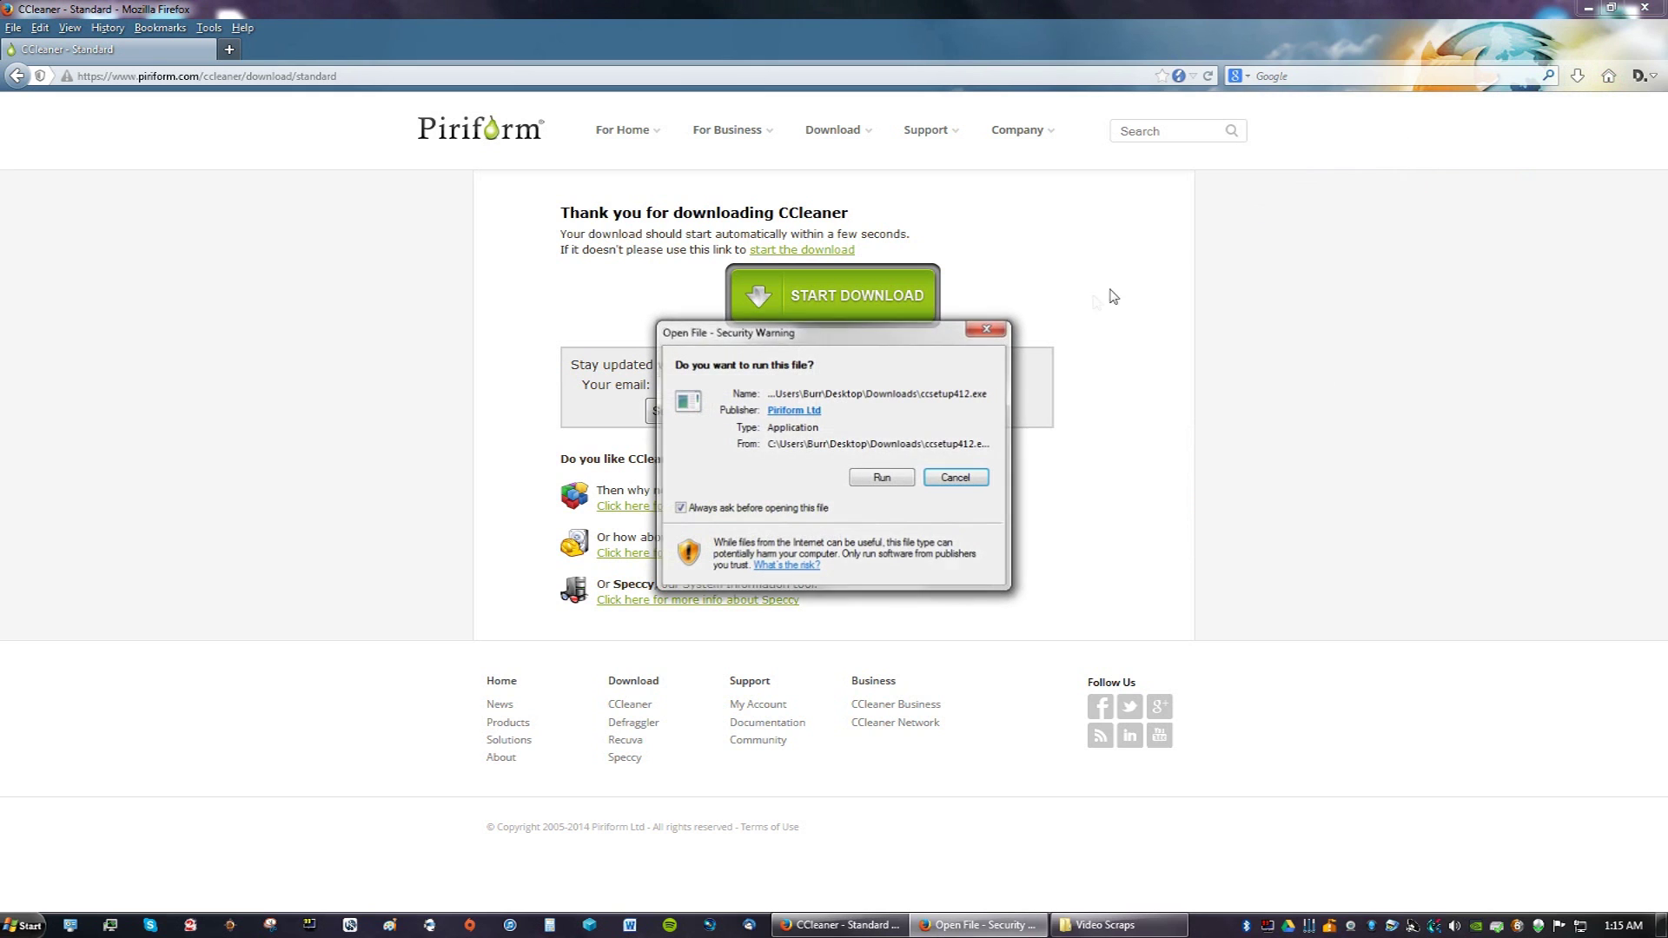
click(883, 478)
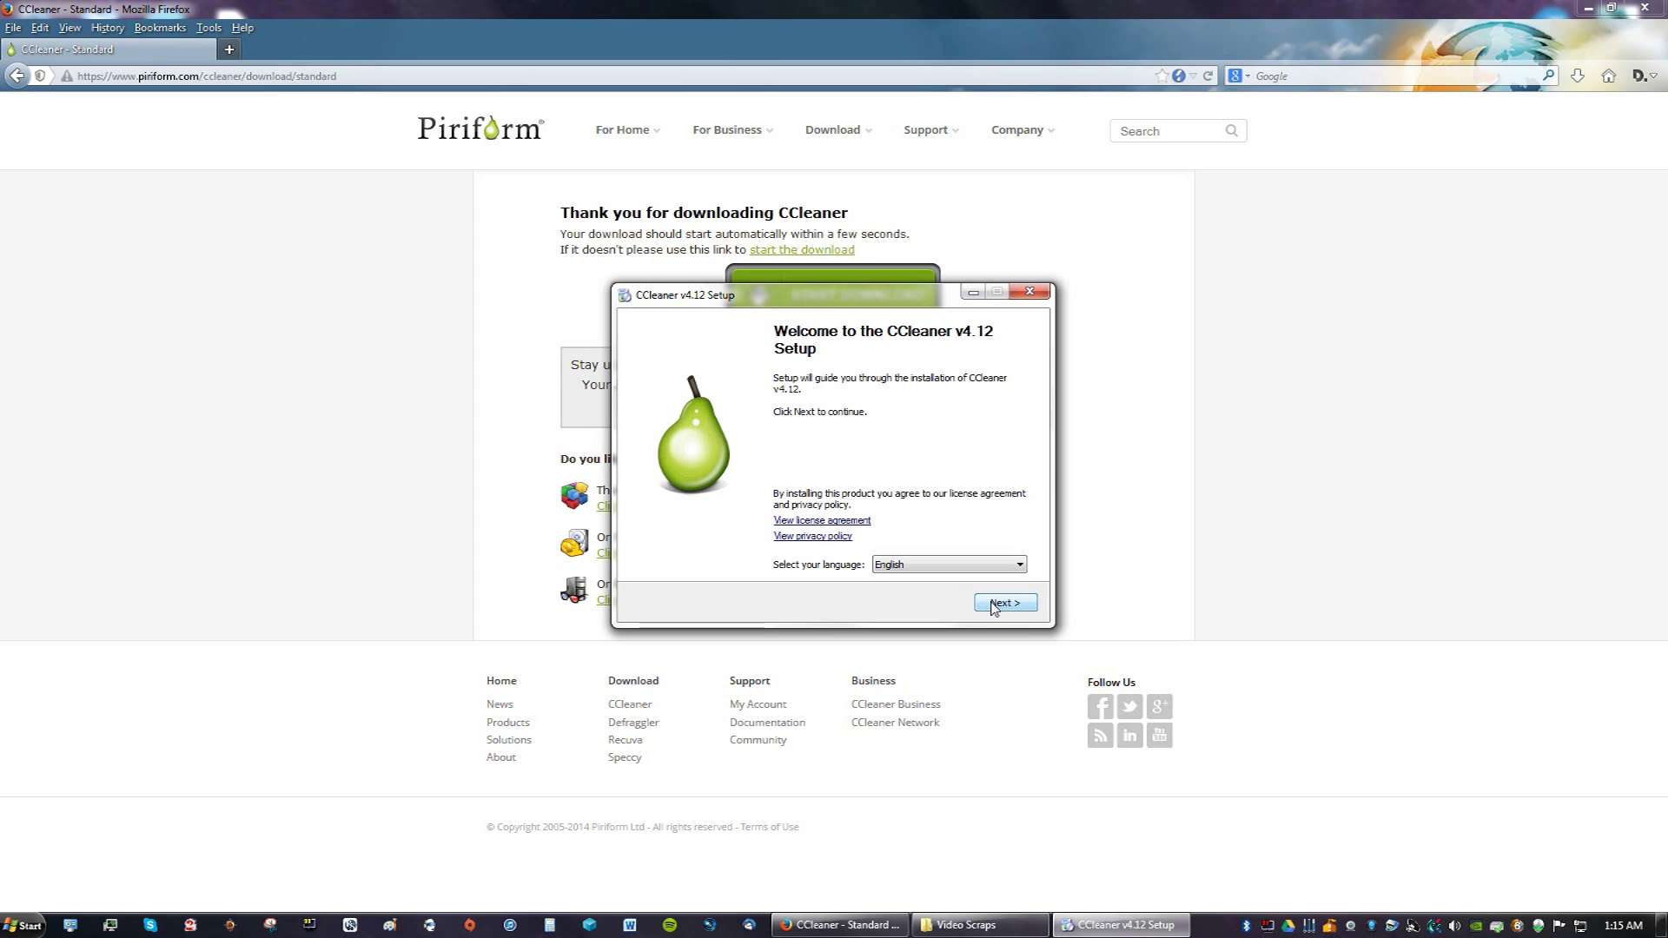
Install CCleaner v4.12 with View Release notes unticked and Run CCleaner left ticked.
click(995, 607)
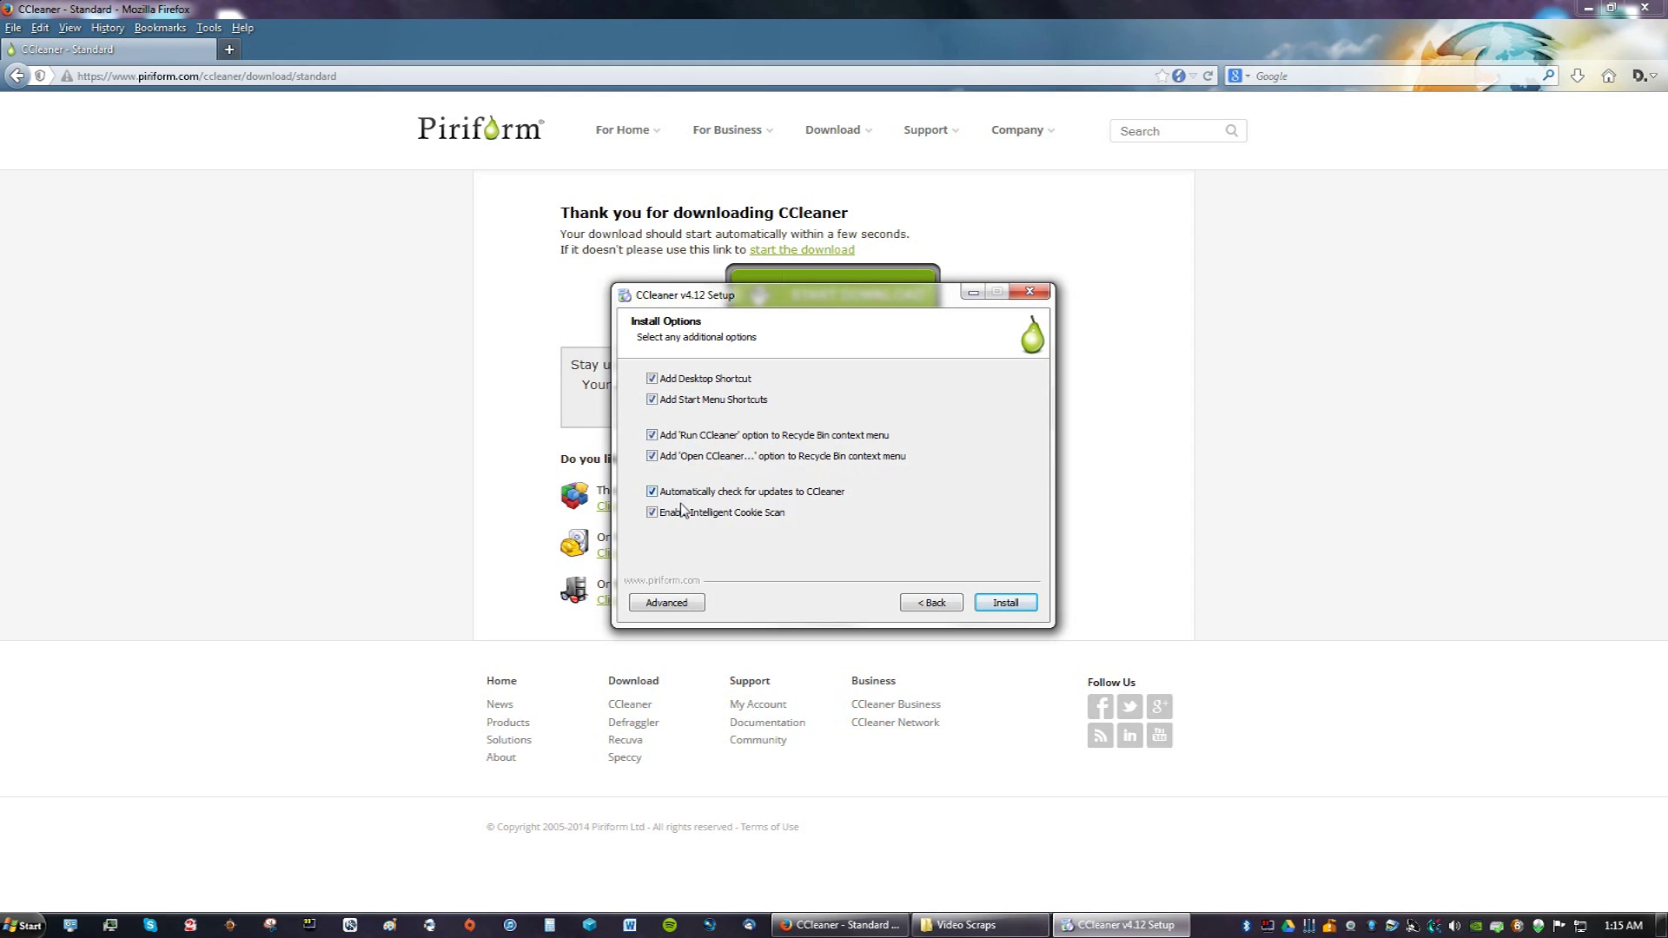
click(997, 601)
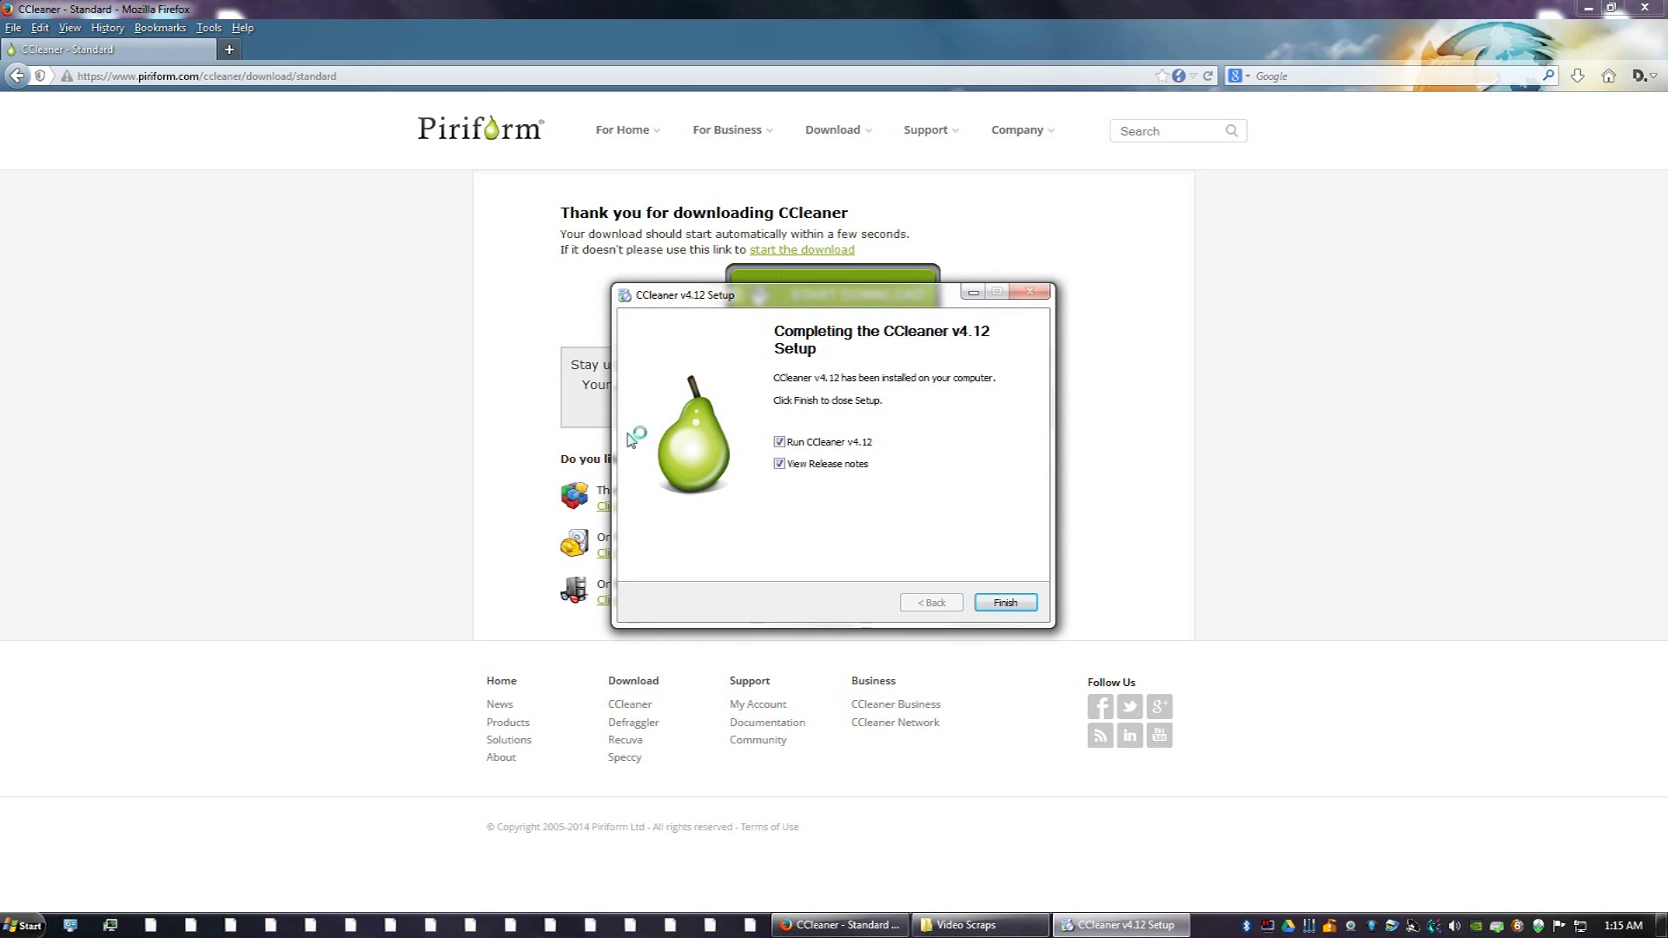
click(818, 468)
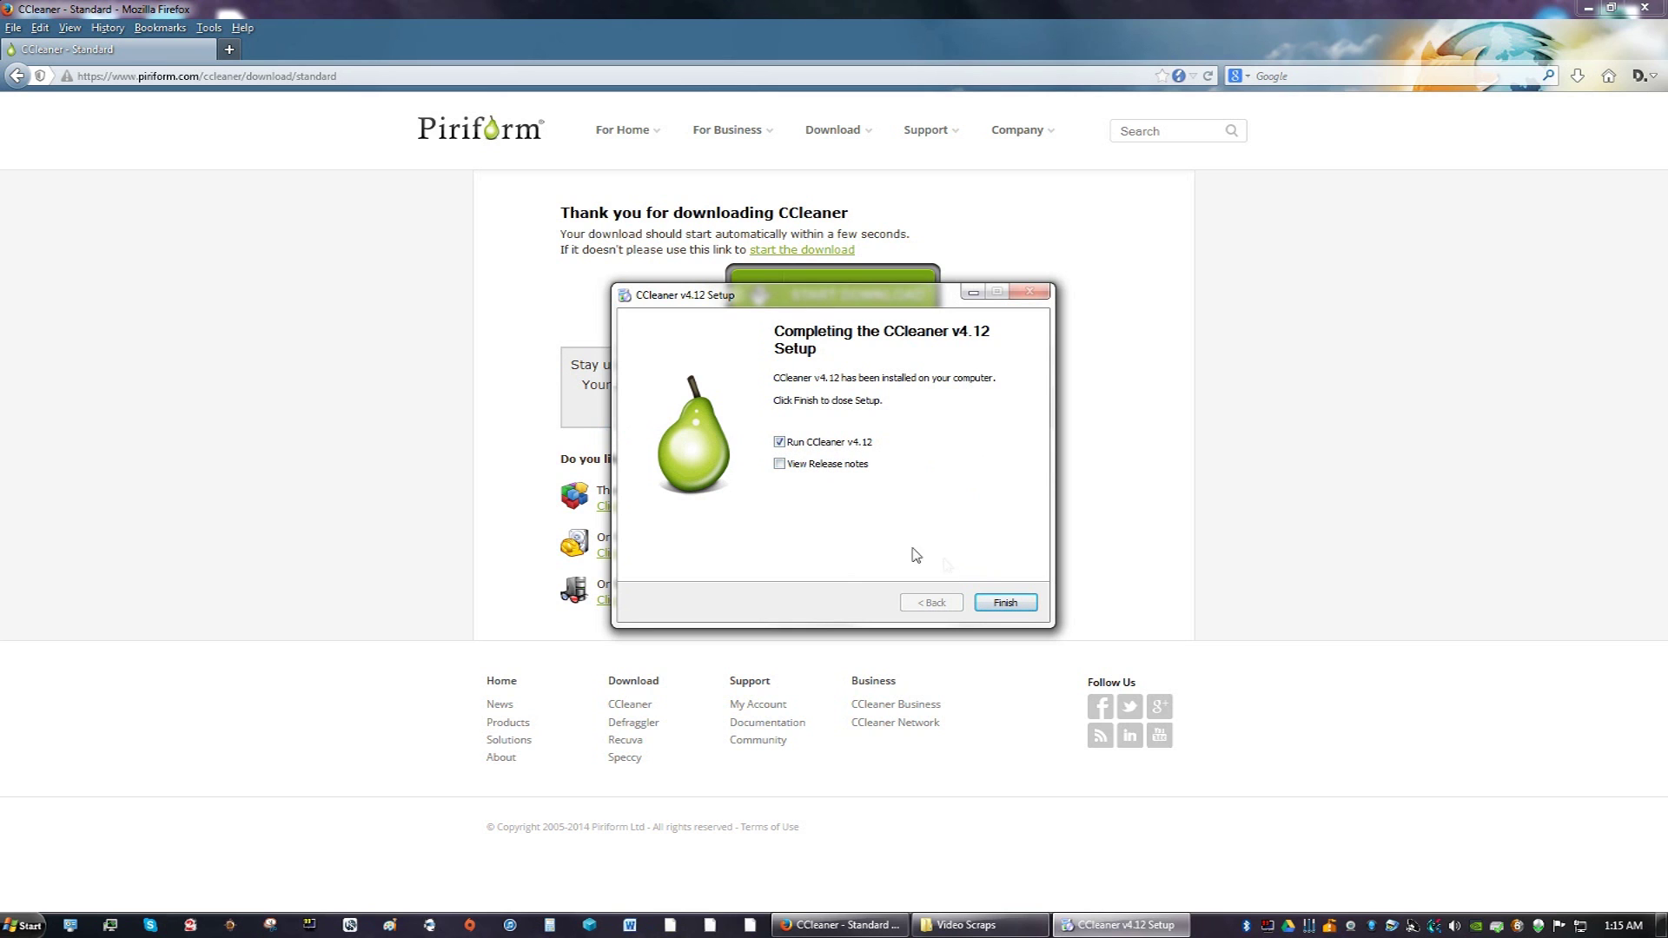
click(1003, 602)
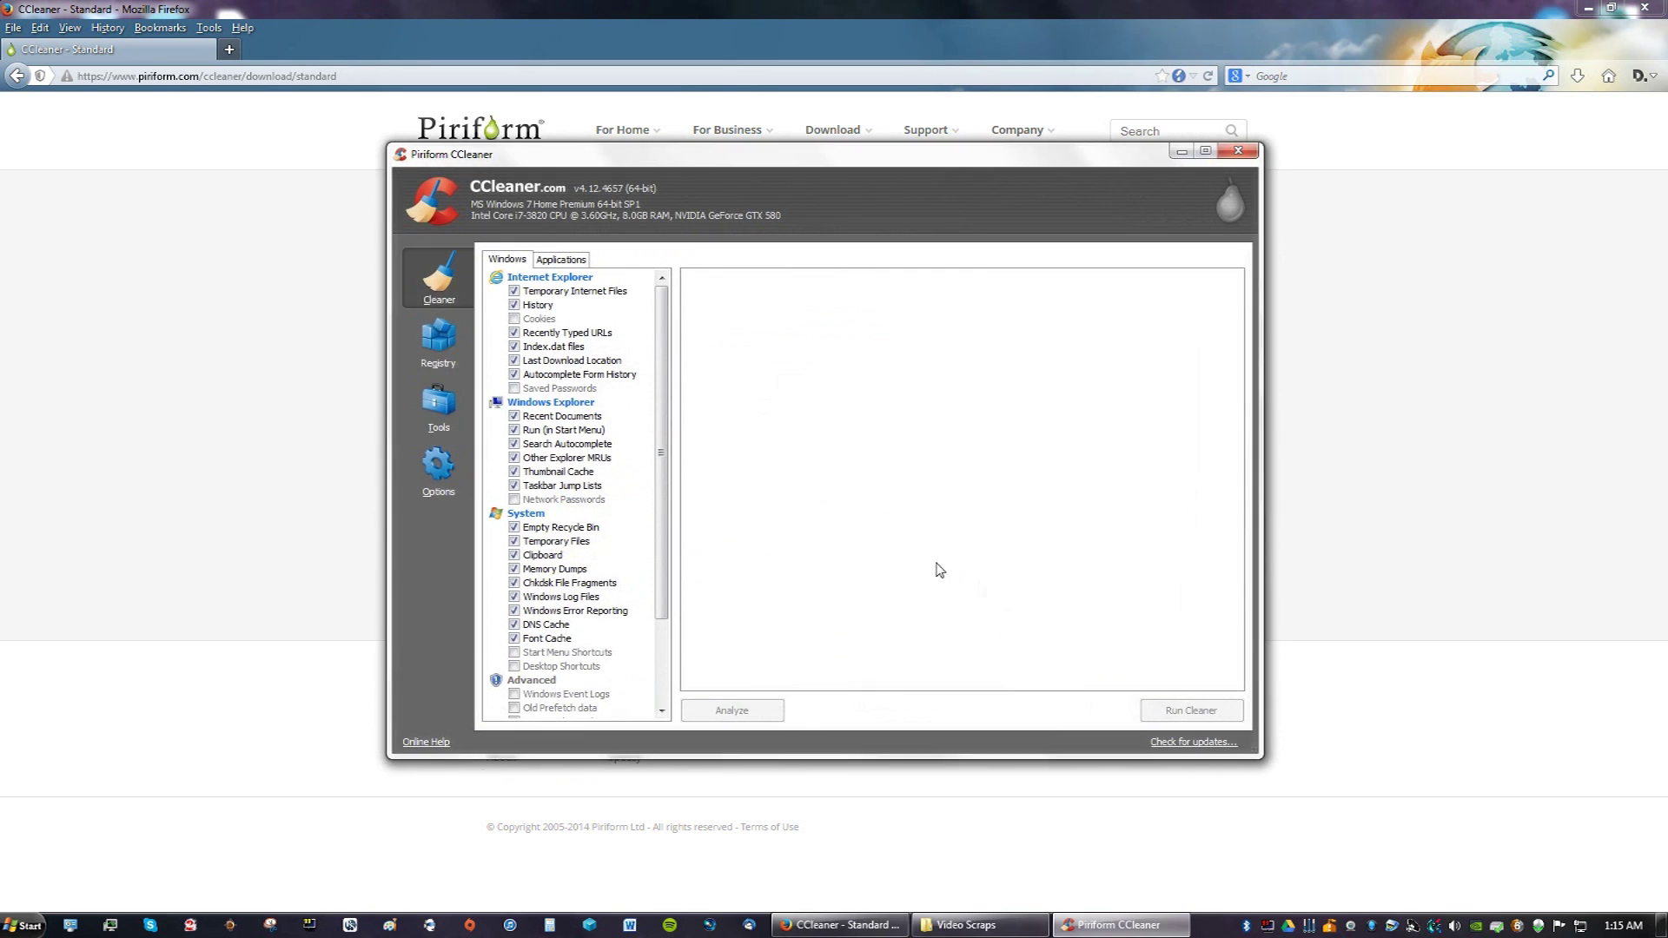
Close Firefox, nudge the CCleaner window up and right, and show the Registry page.
click(1659, 11)
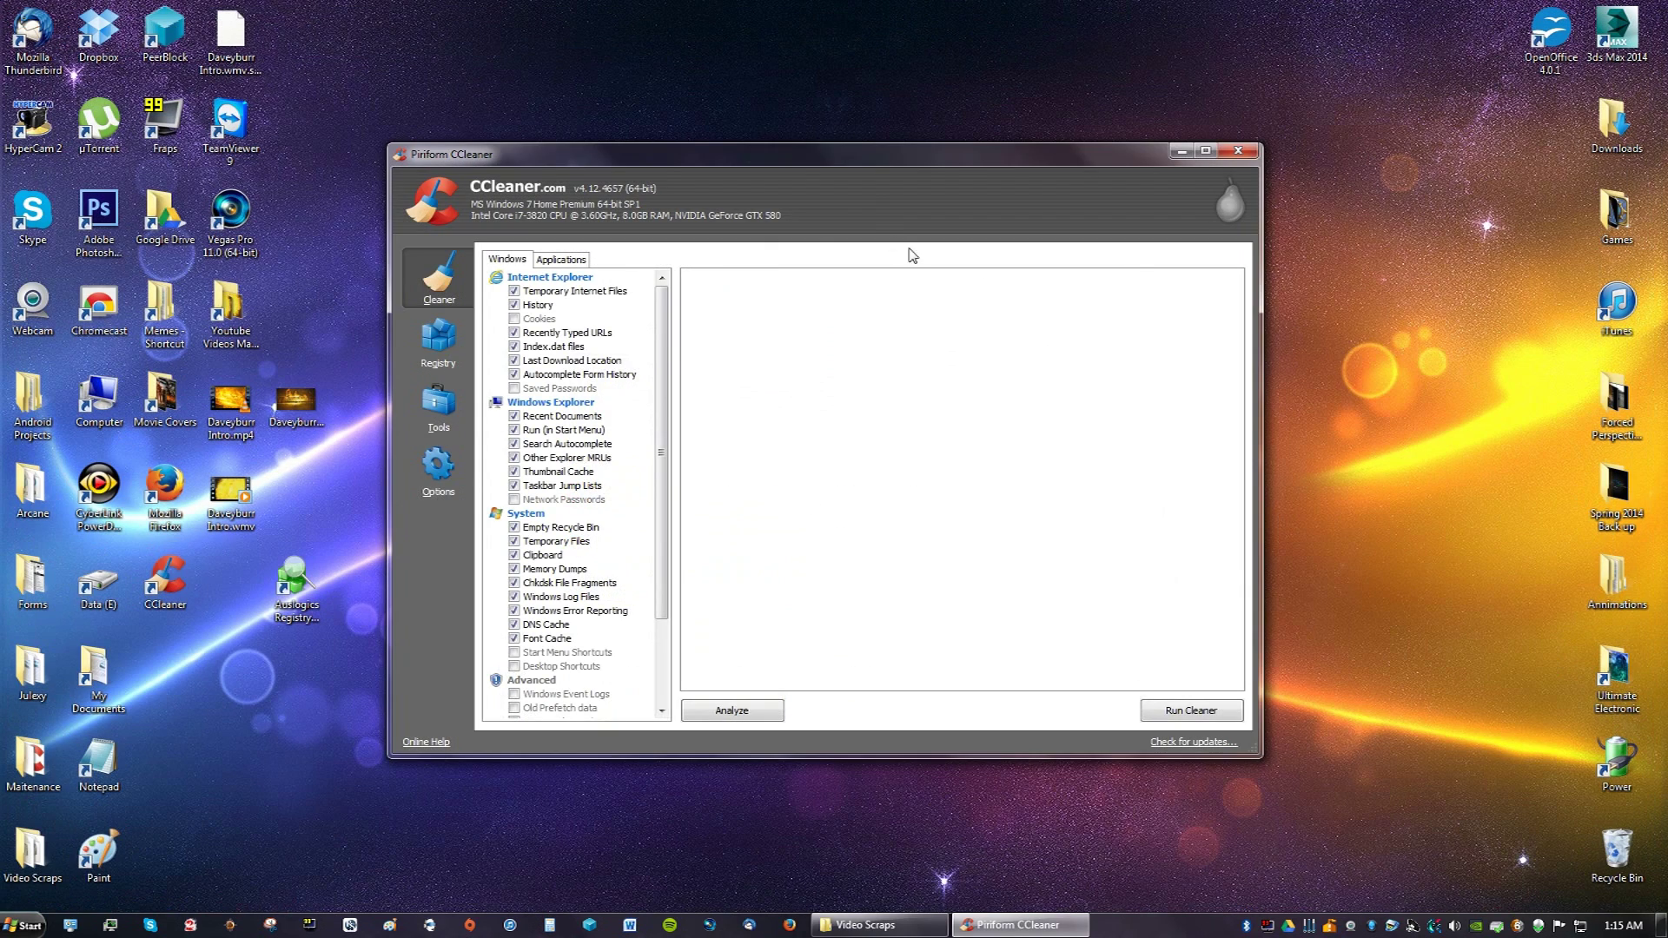
drag(899, 153, 982, 134)
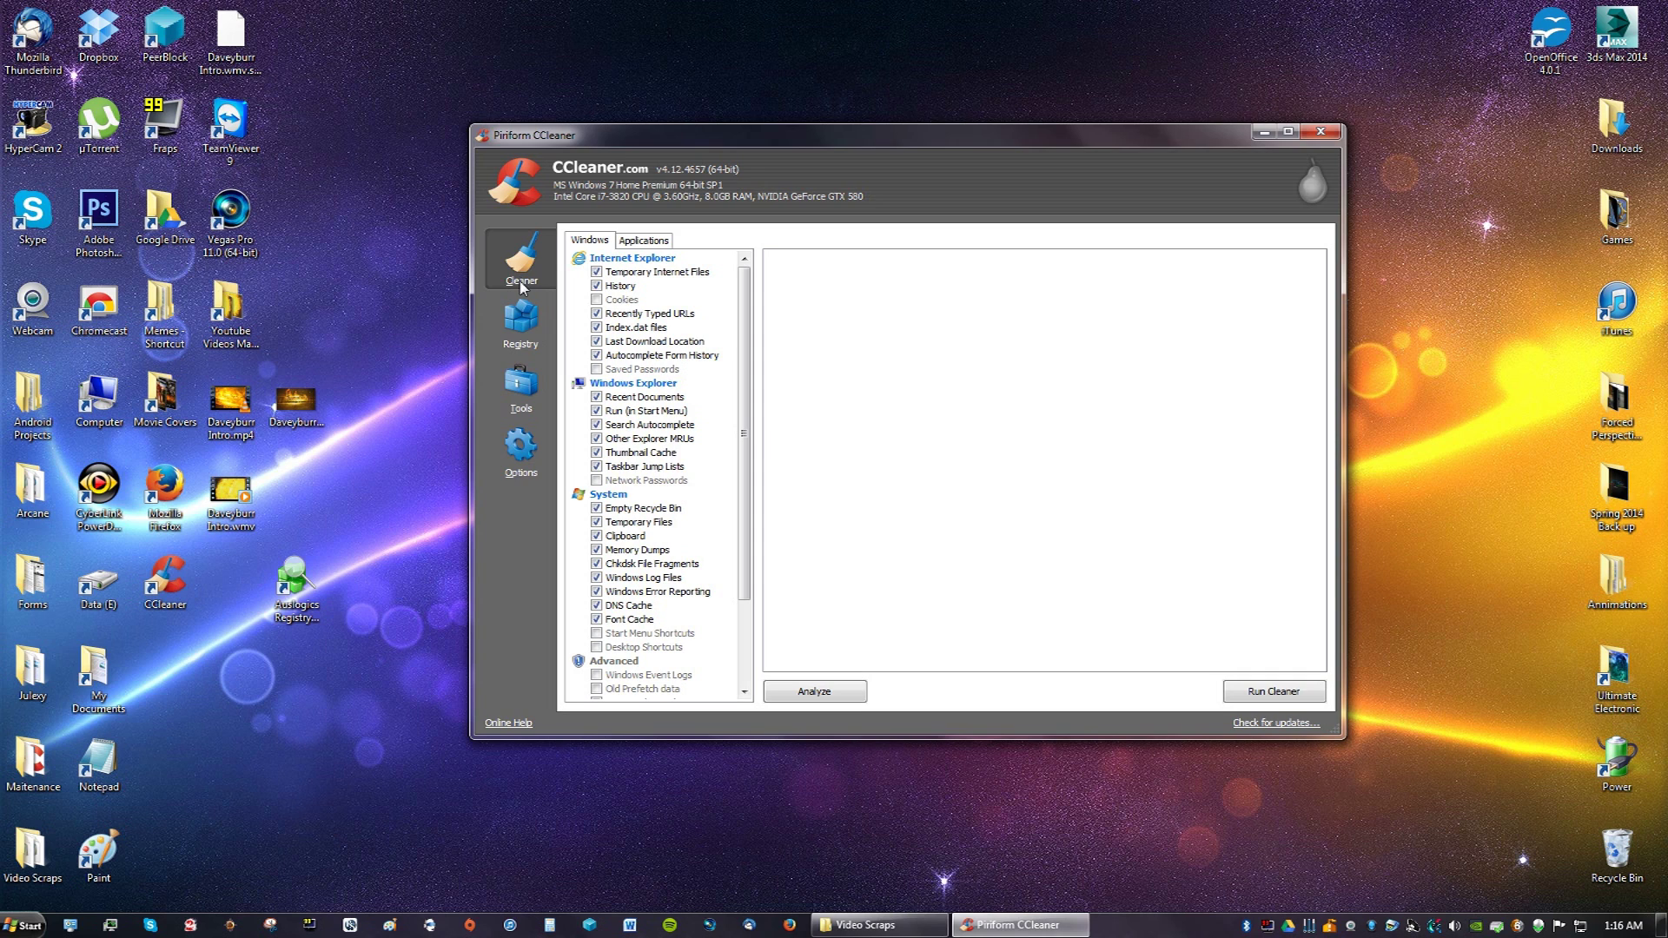
click(521, 330)
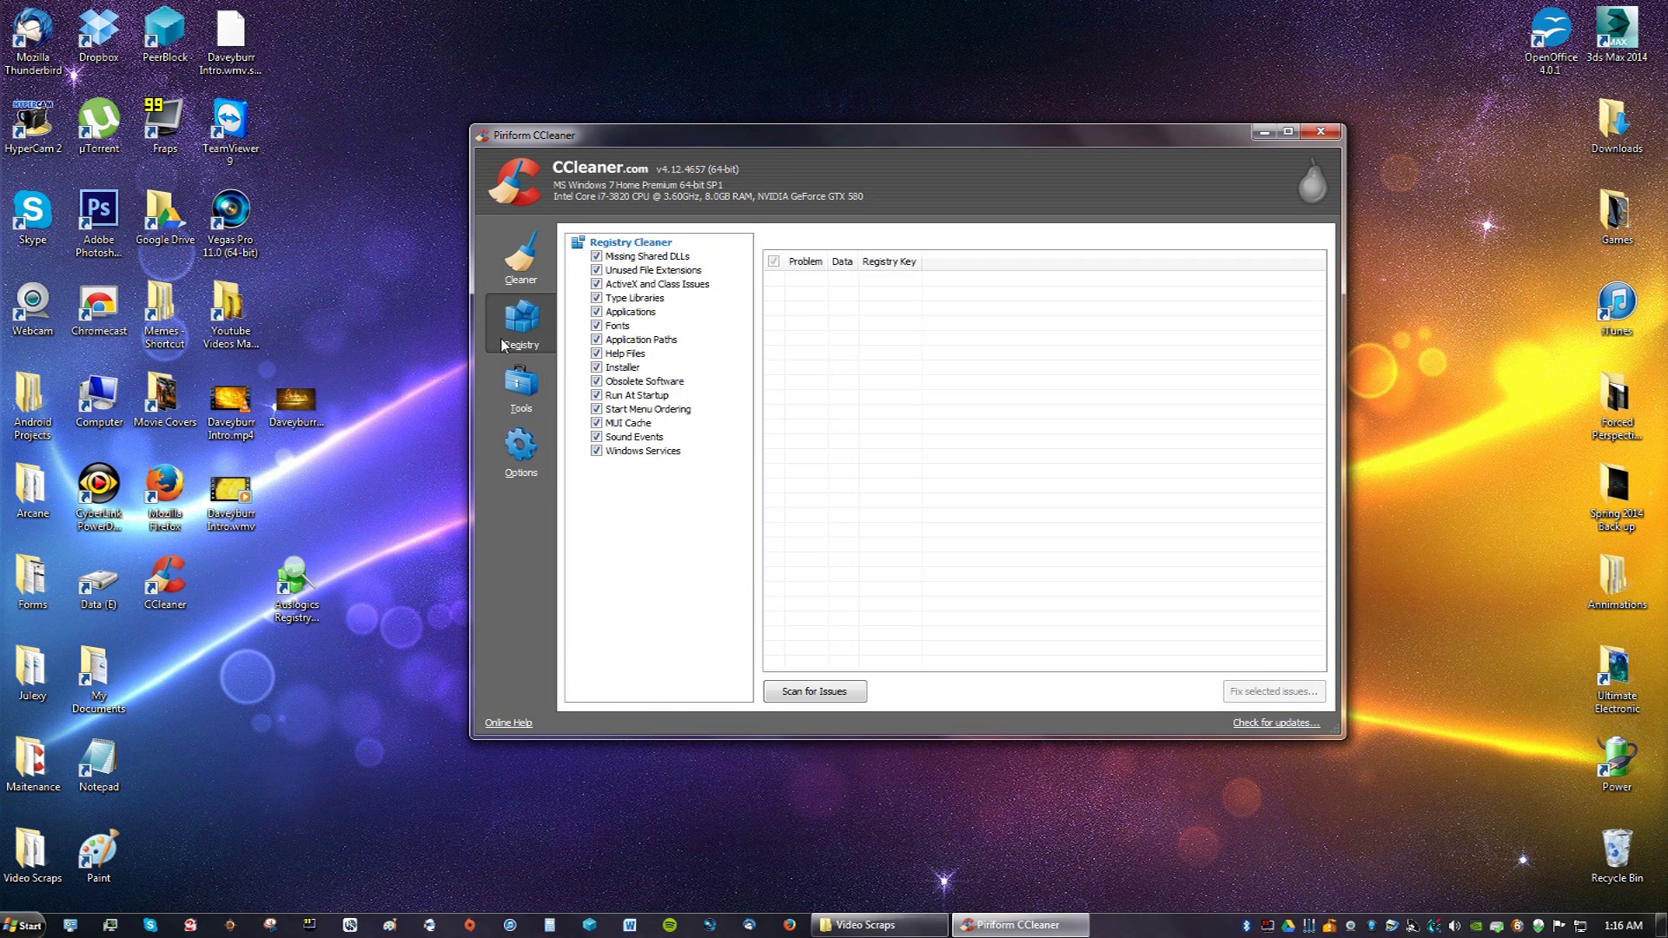
Scan the registry and fix the SpotifySetup.exe Application Paths issue without a backup.
click(844, 692)
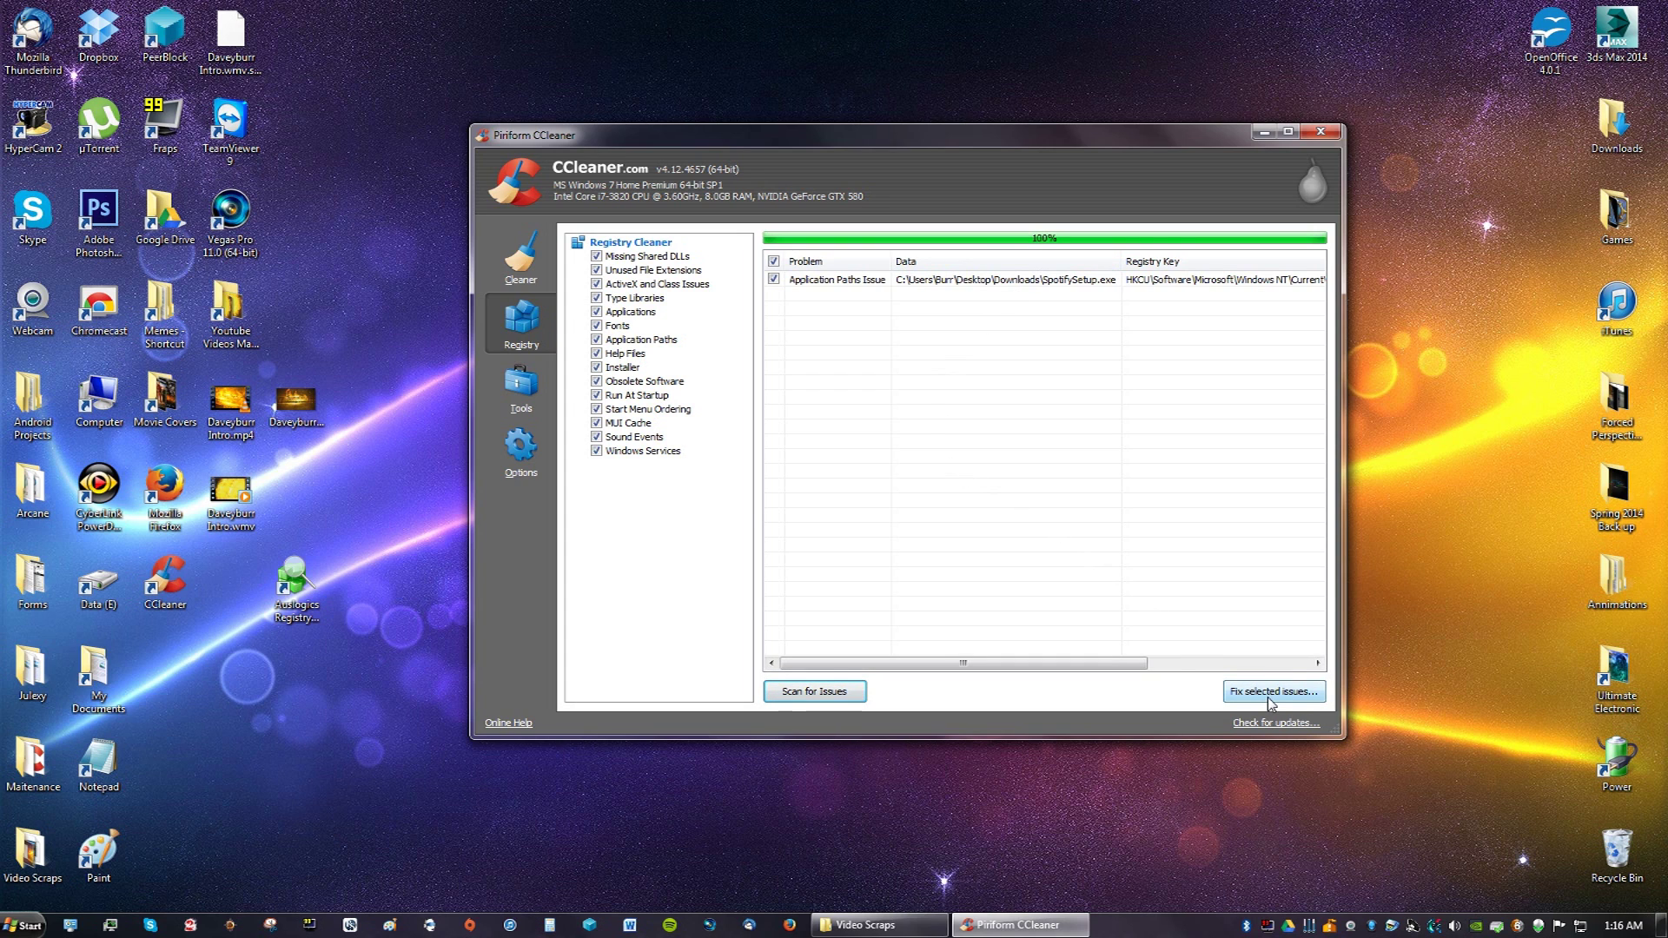
click(1270, 695)
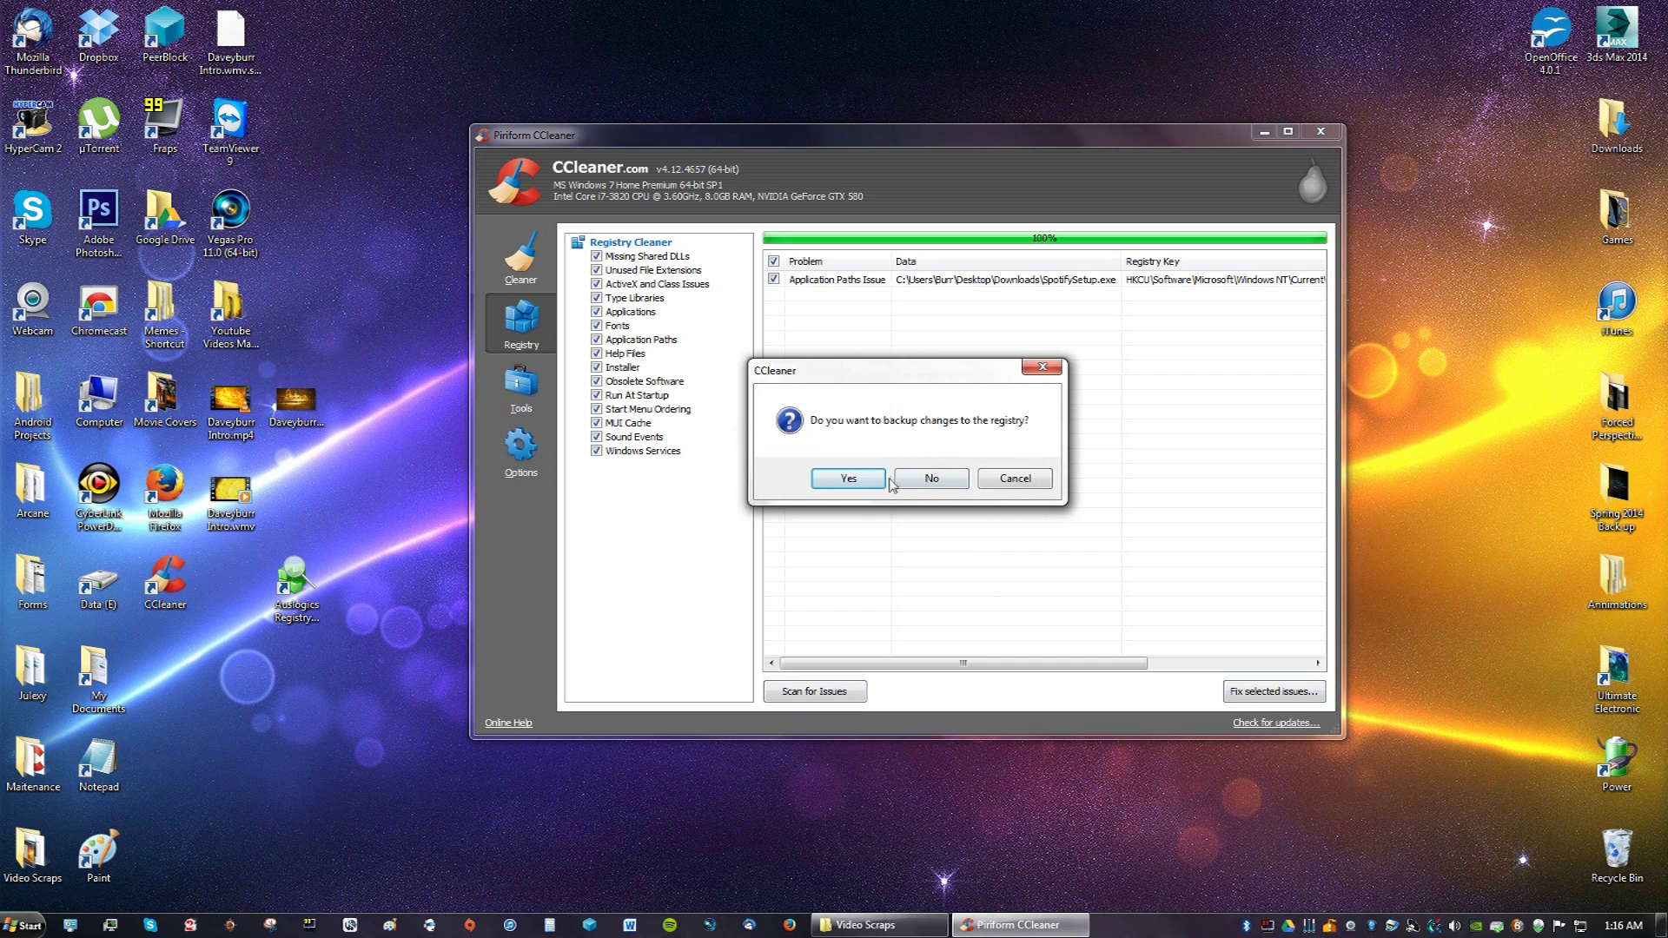
click(931, 487)
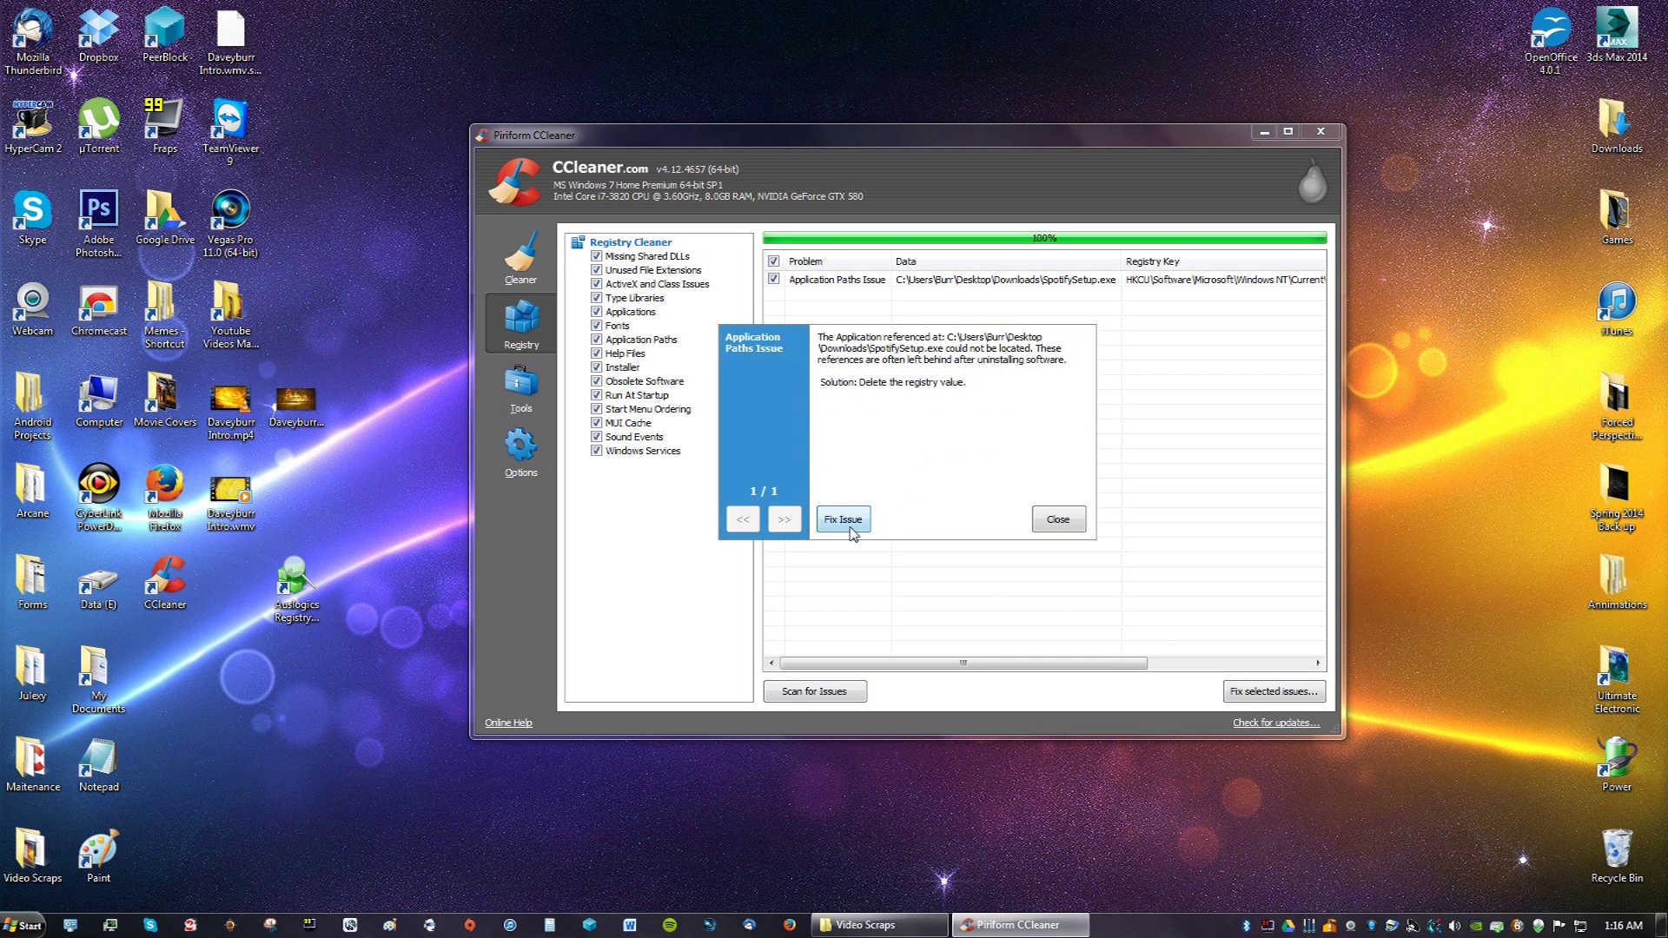
click(850, 525)
click(1055, 521)
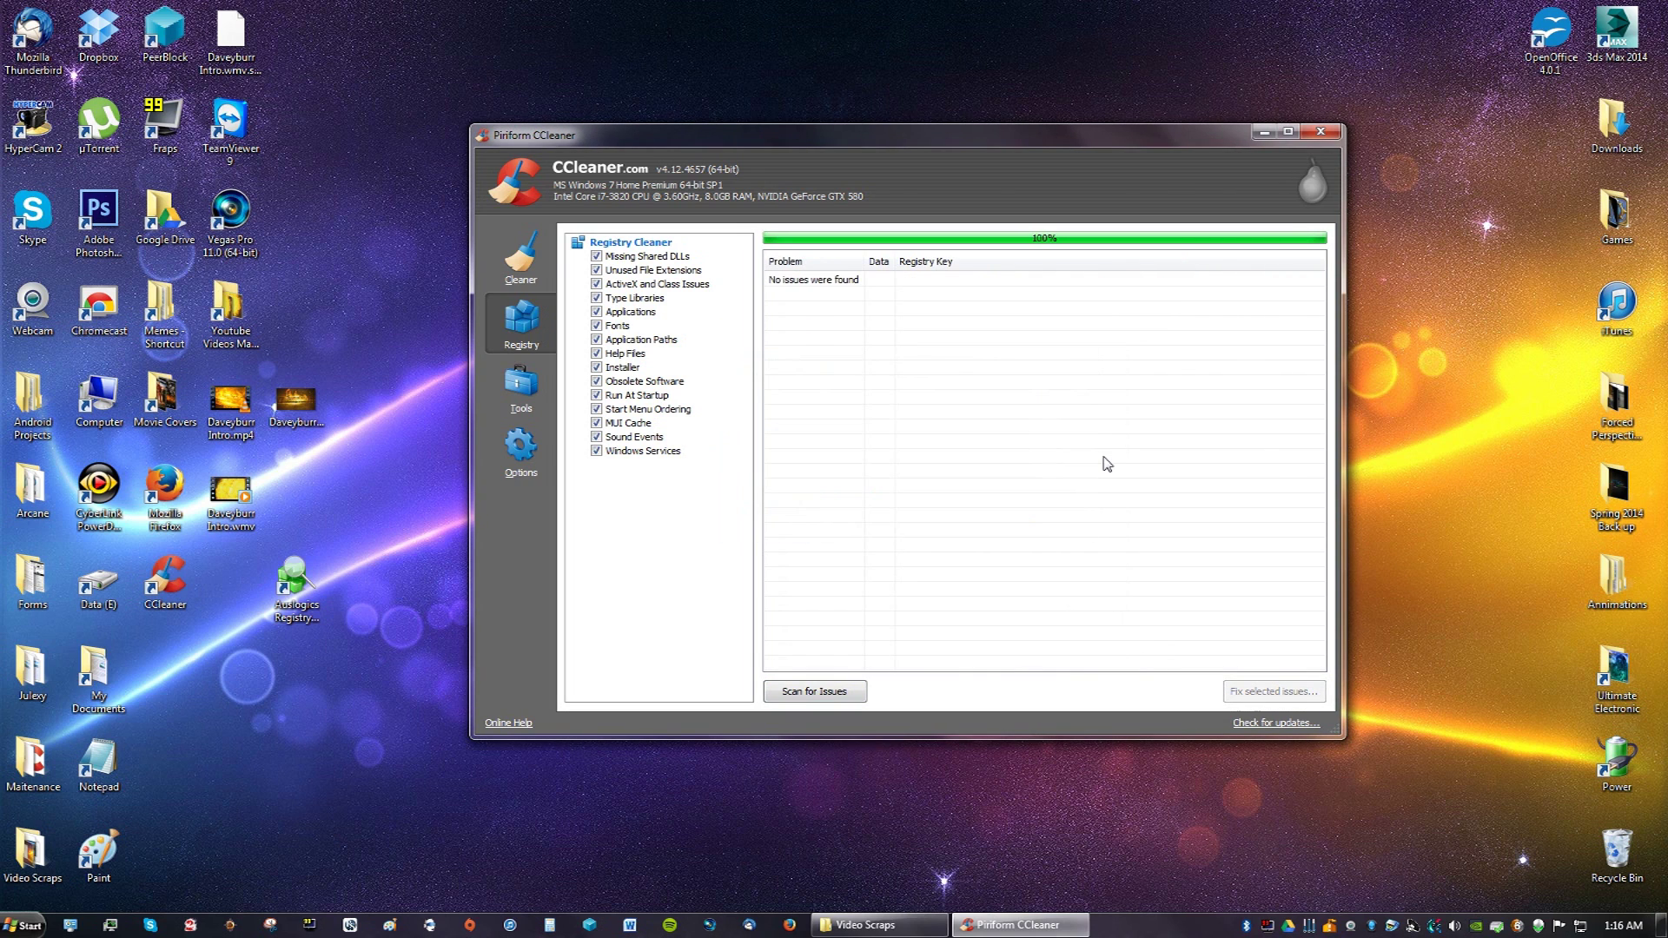
Close CCleaner and move its shortcut, Auslogics Registry Cleaner and the Maitenance folder to the middle-right.
click(1326, 134)
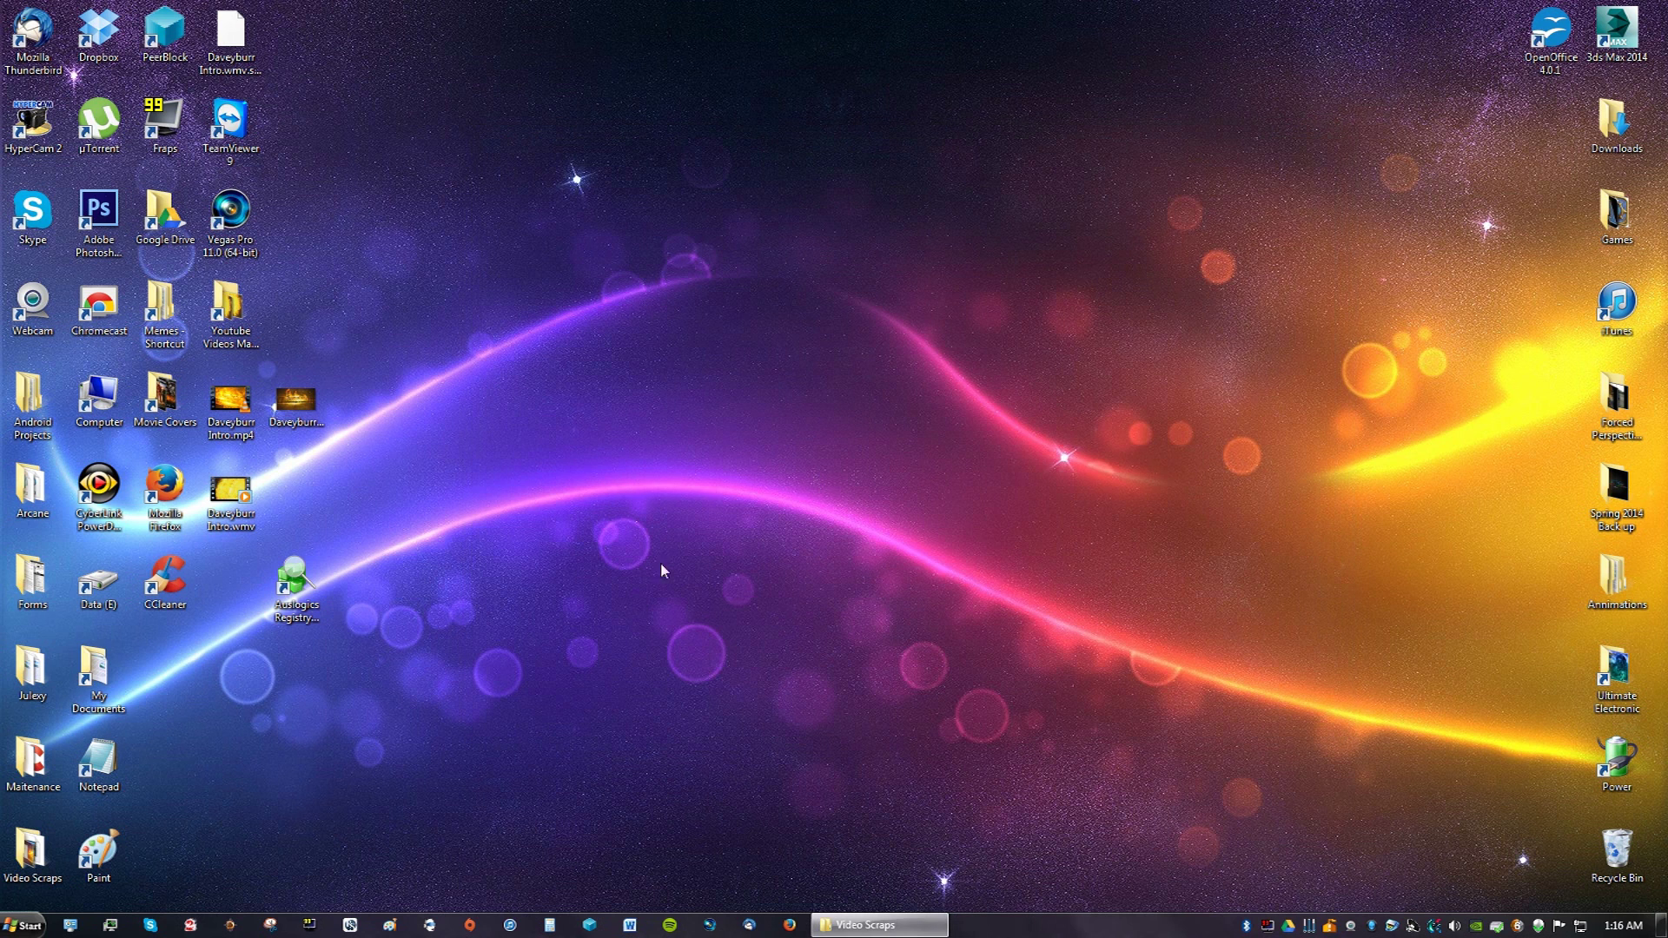
drag(163, 577, 365, 584)
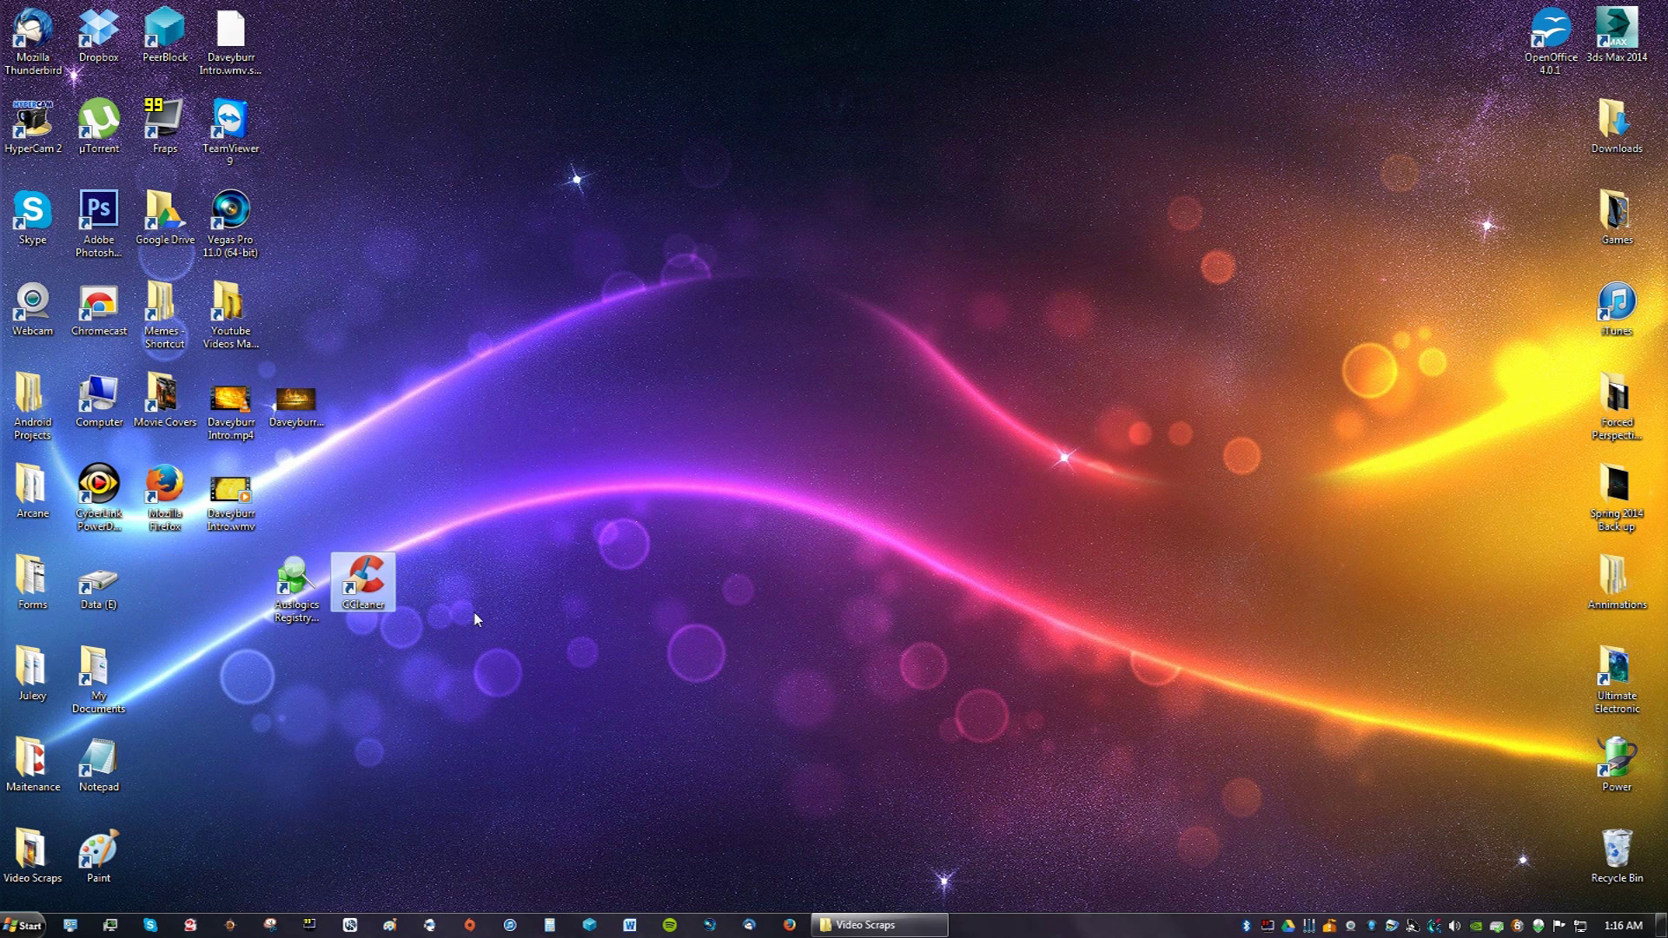
drag(487, 627, 956, 580)
click(1238, 534)
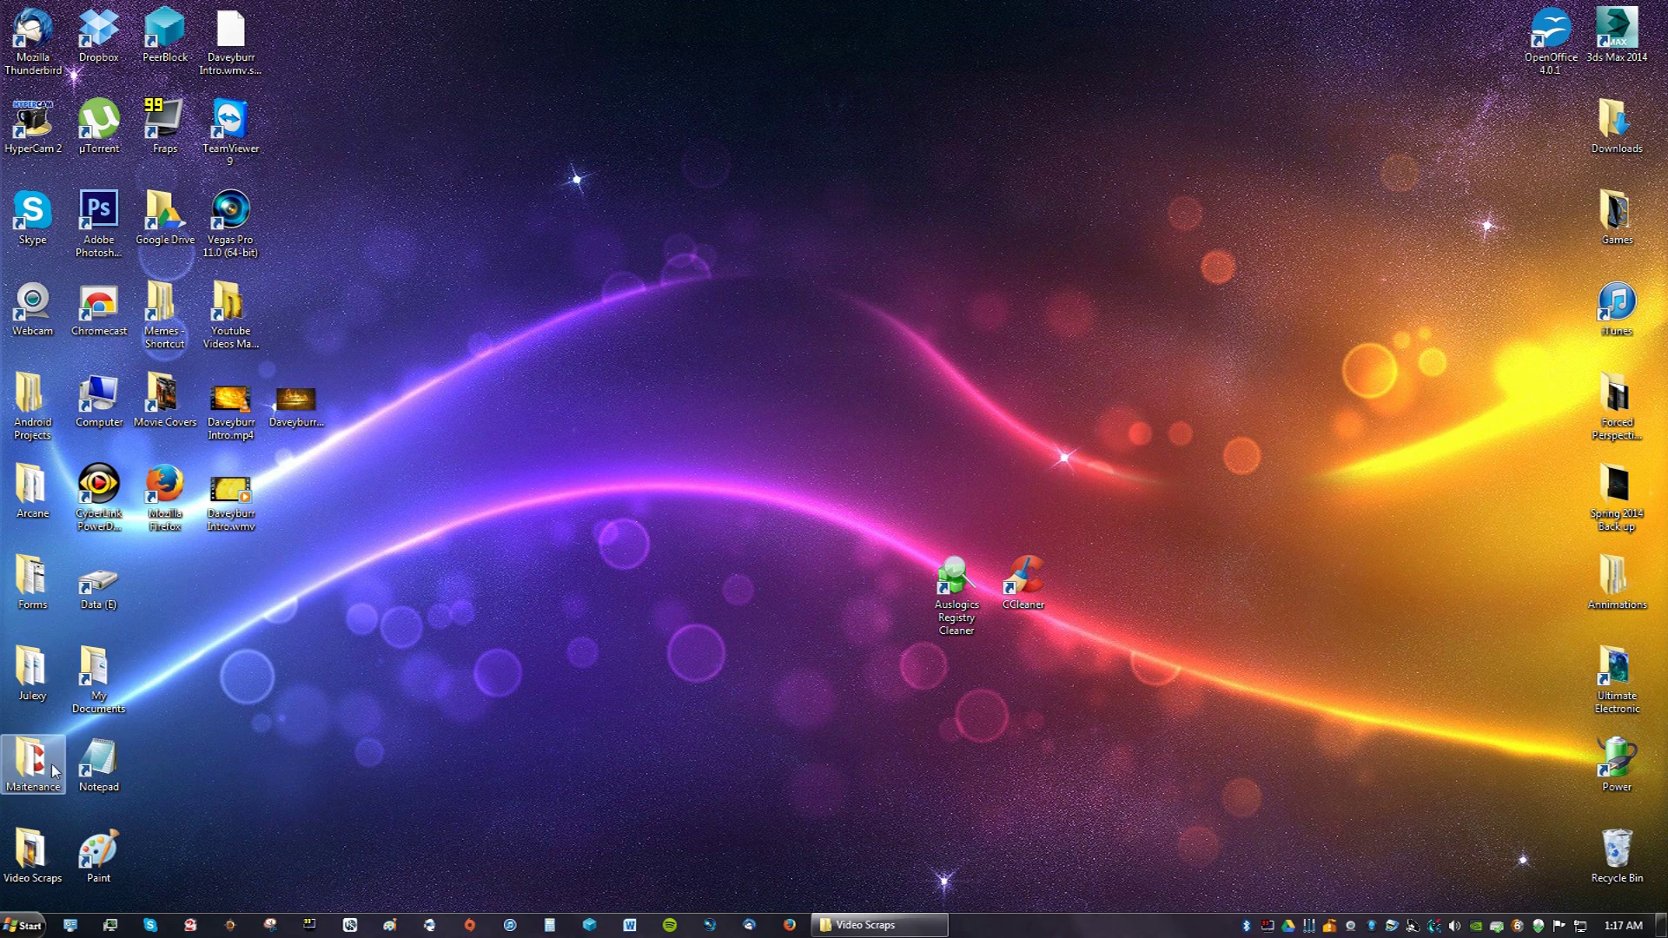
drag(33, 760, 1212, 553)
double_click(1235, 495)
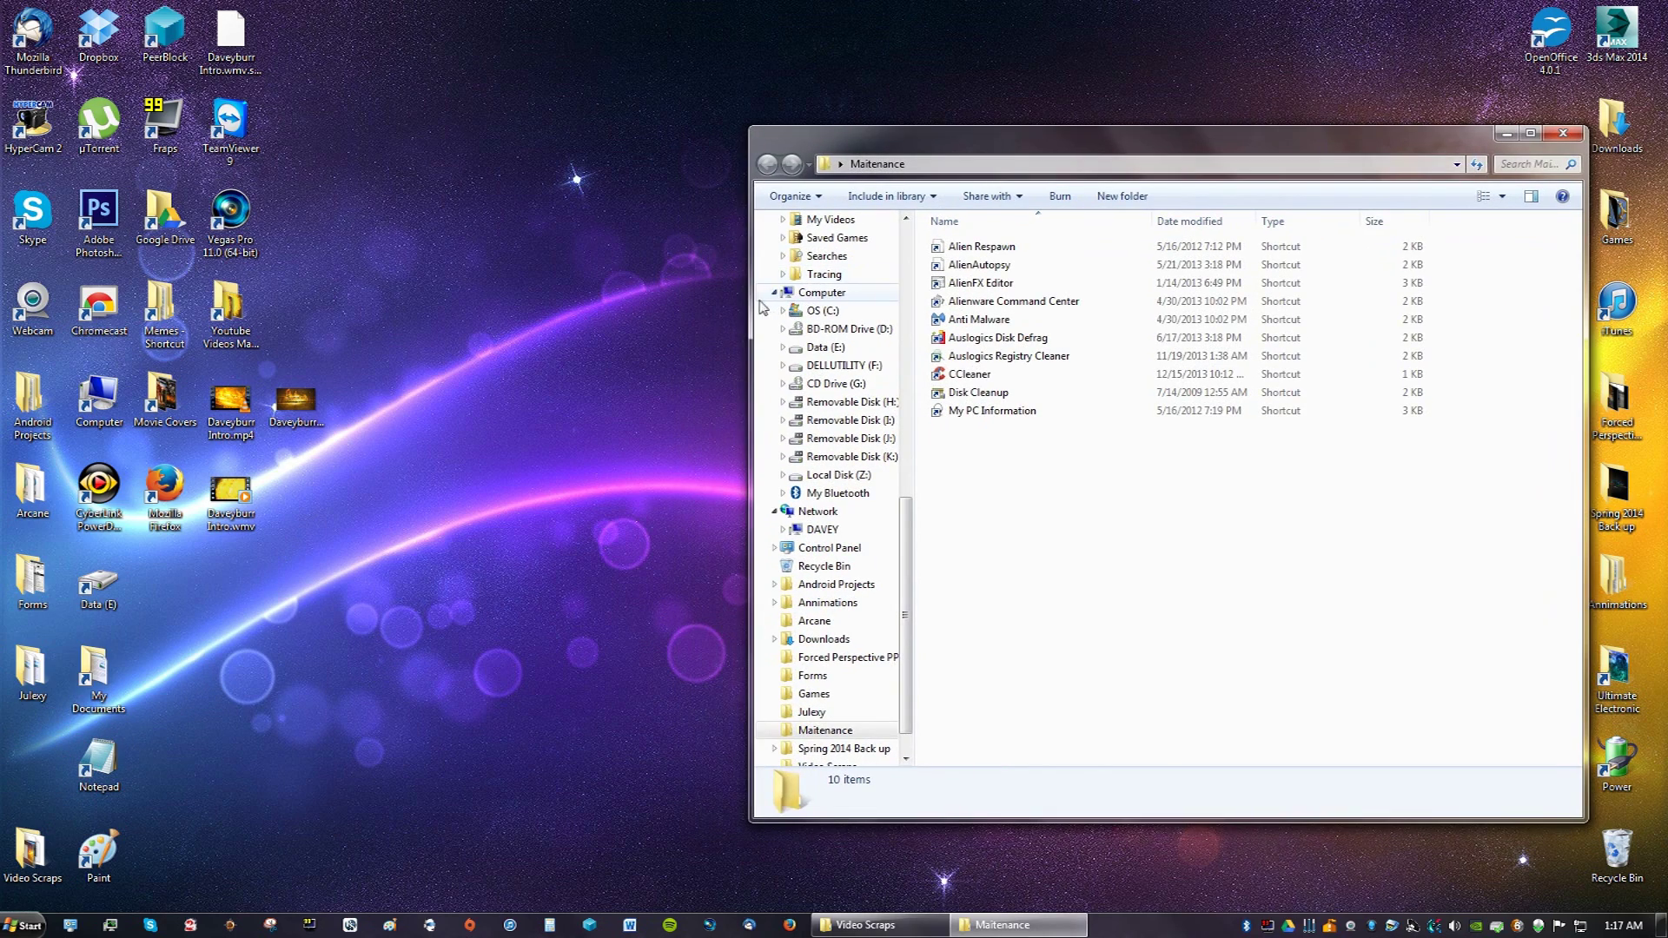
drag(750, 299, 961, 300)
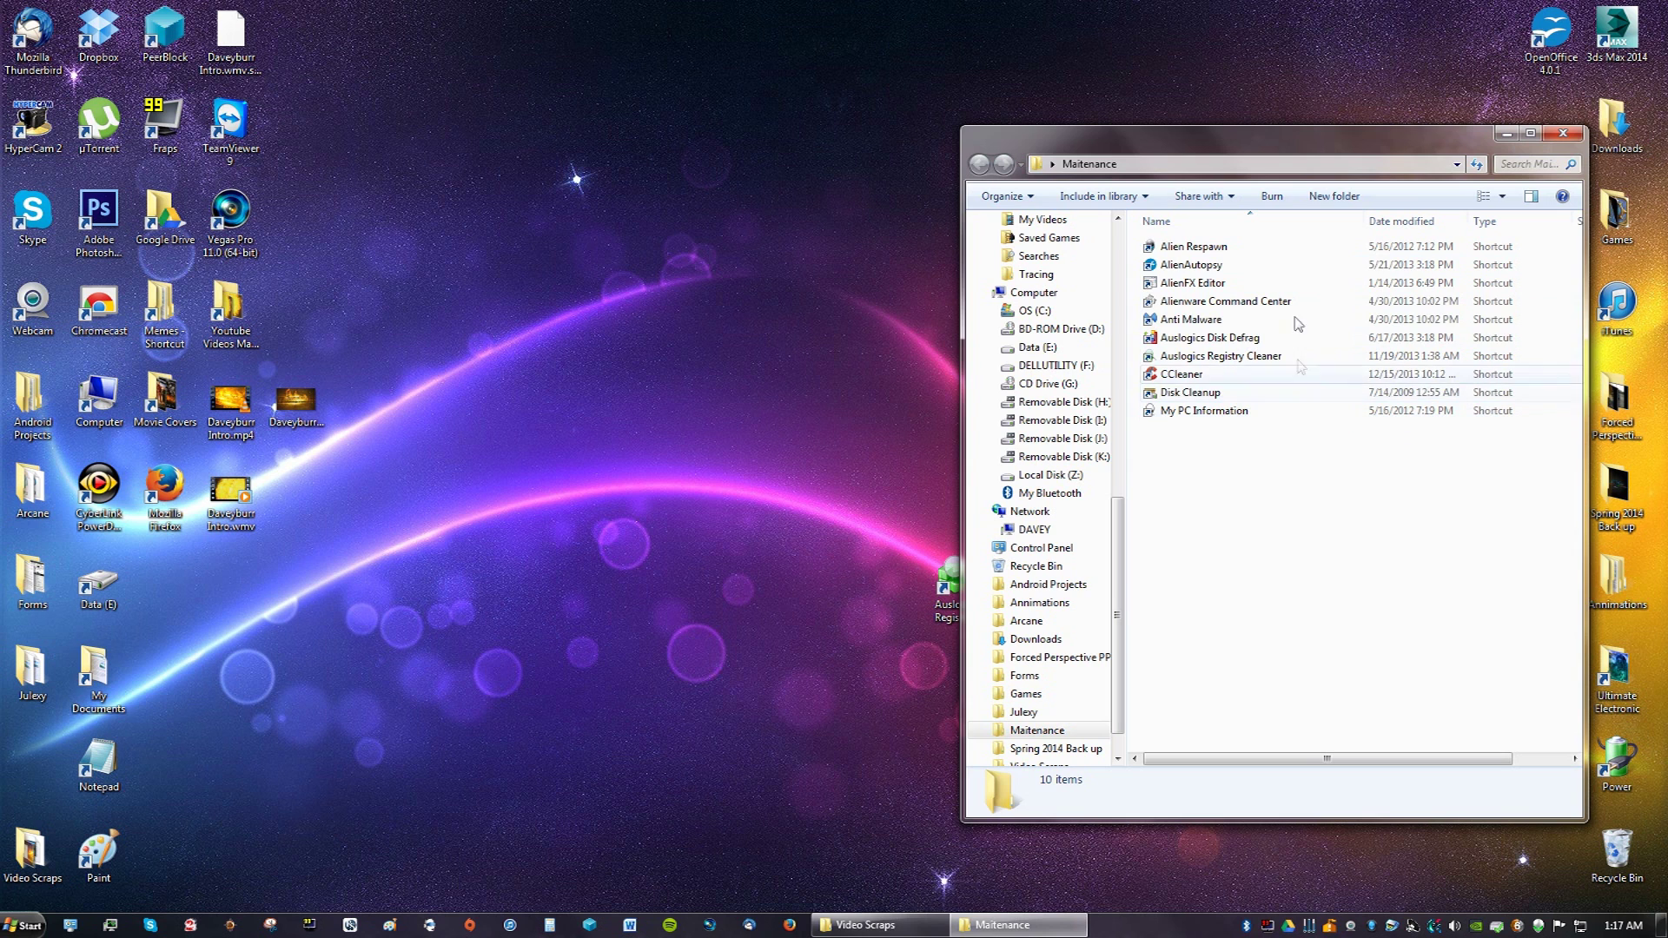
click(1563, 133)
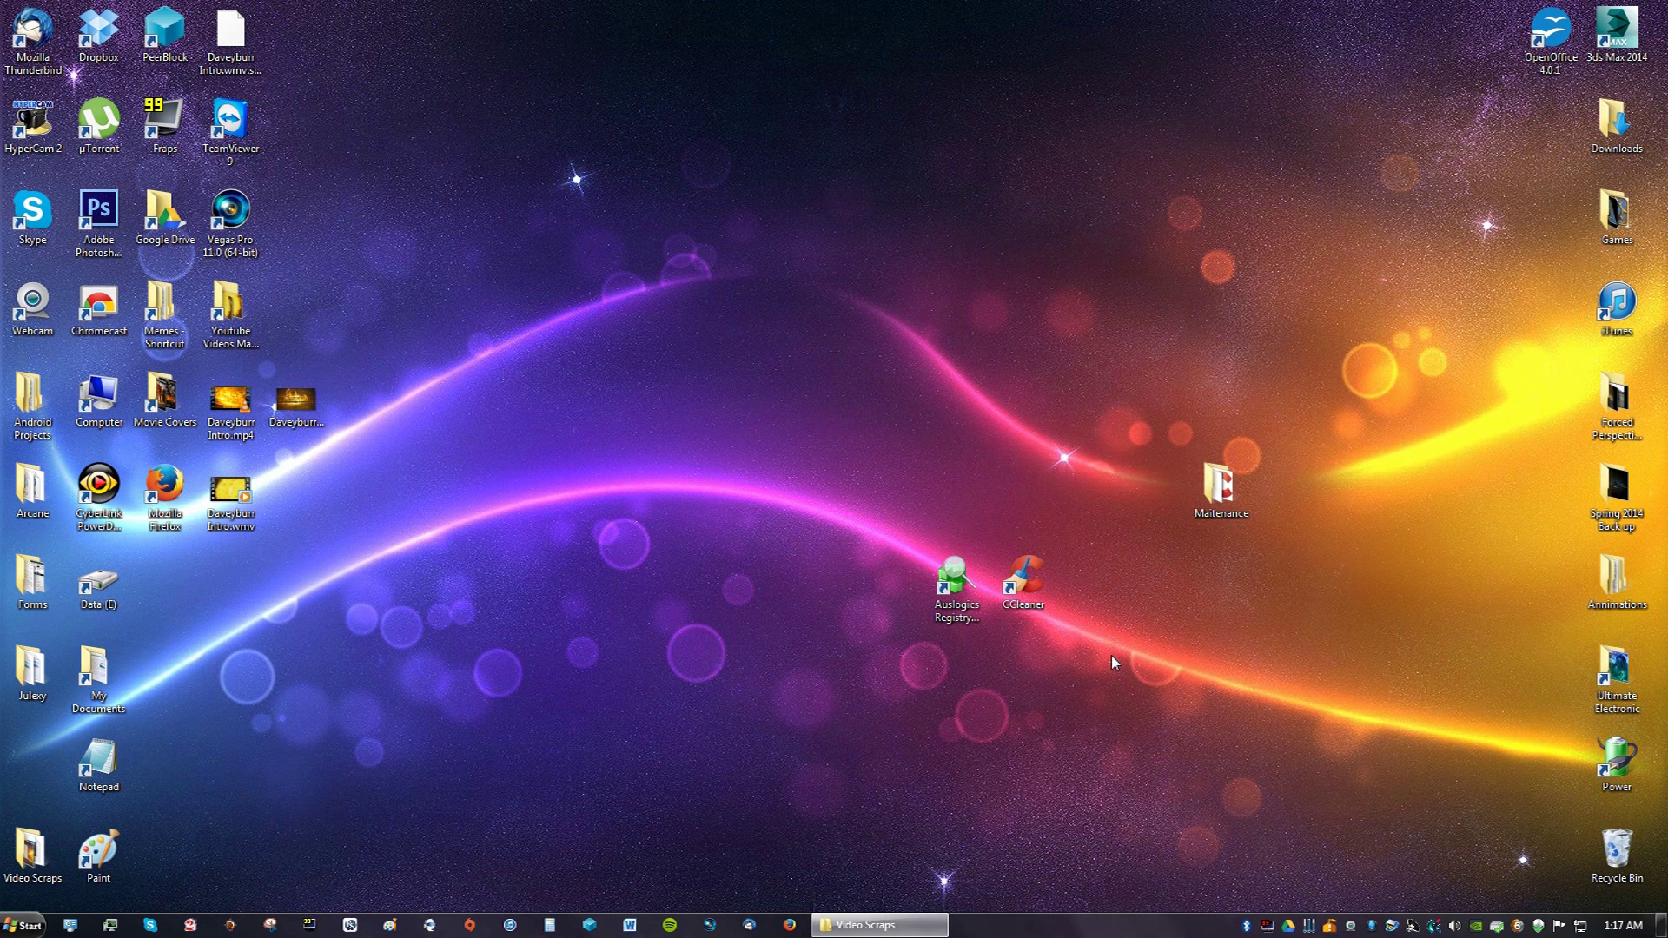
Move the Auslogics and CCleaner shortcuts up level with the Maitenance folder.
drag(1111, 659, 870, 535)
drag(964, 584, 899, 495)
click(1087, 521)
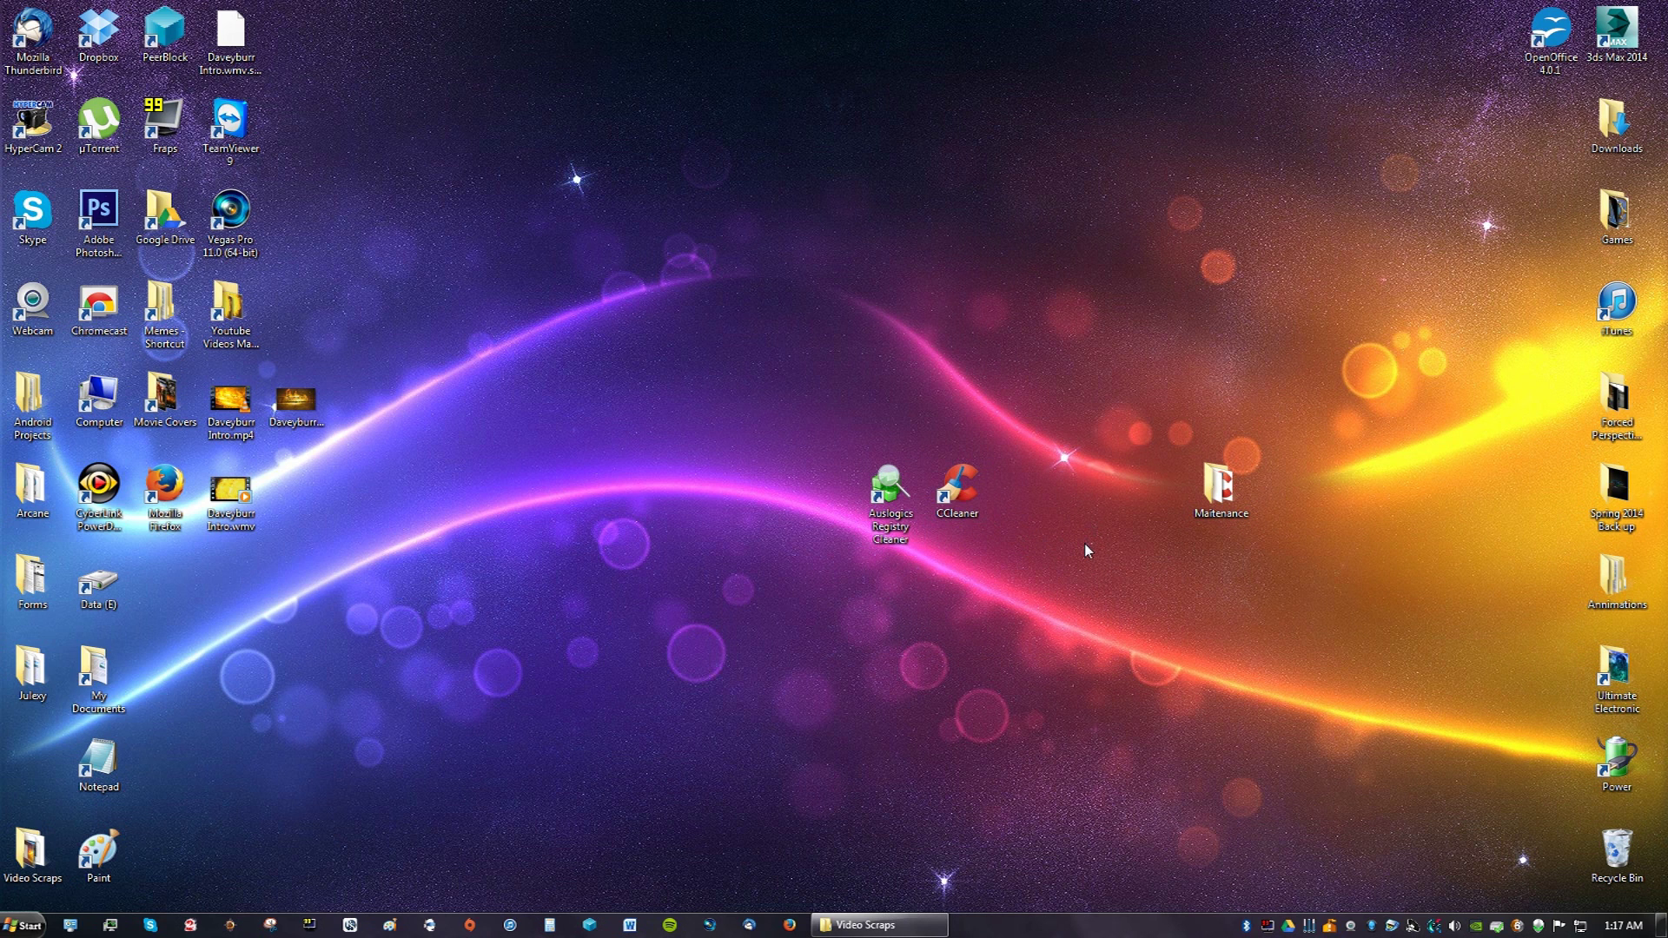